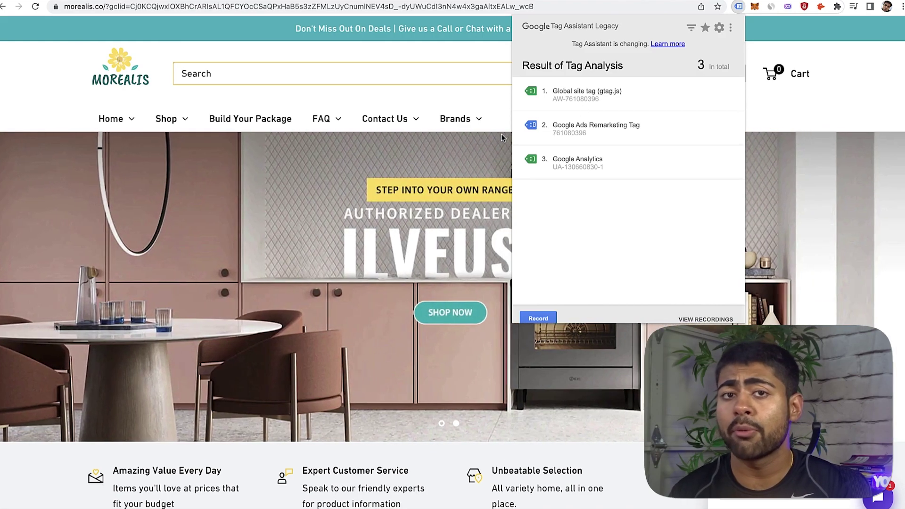
Step: Inspect the Global site tag's account ID in the tag analysis and return to the results list
mouse_move(603, 92)
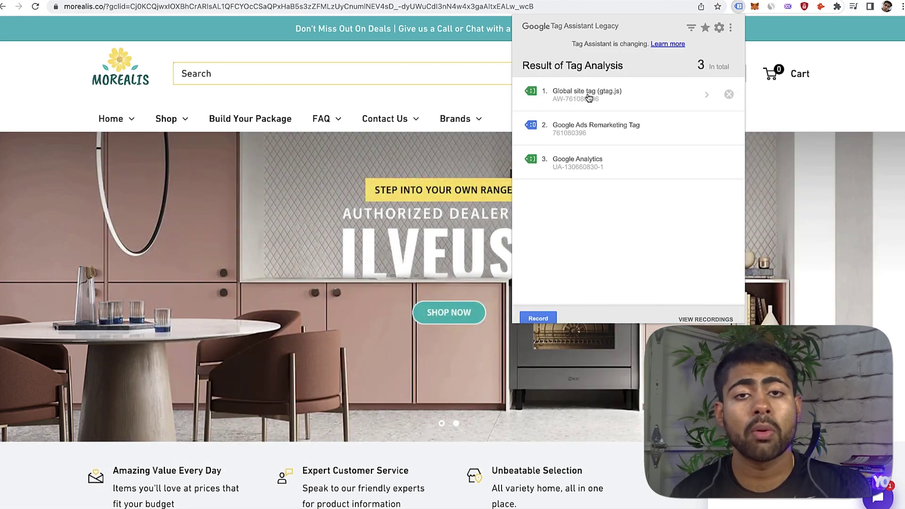
left_click(619, 98)
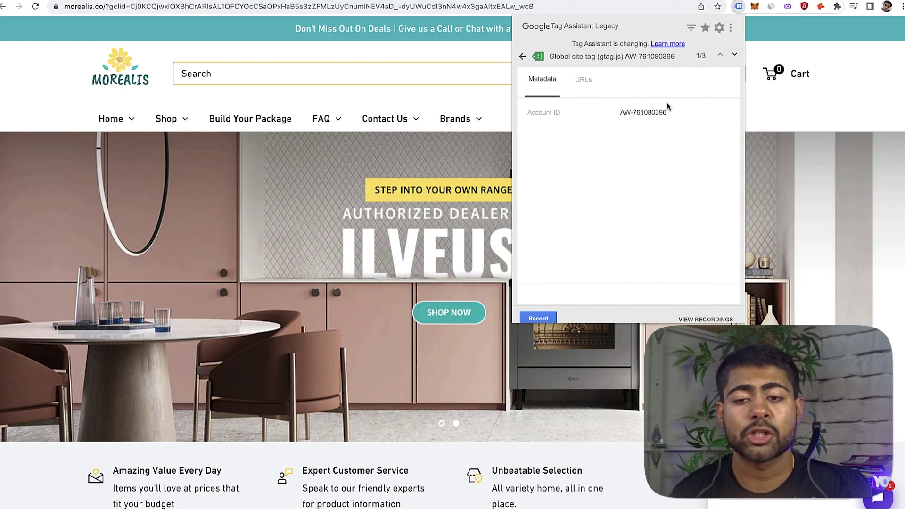
left_click_drag(668, 108, 615, 112)
left_click(629, 122)
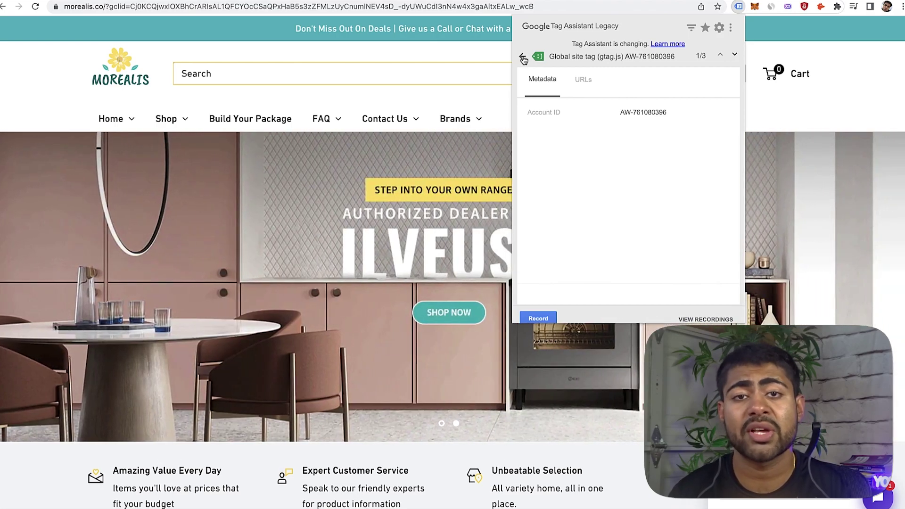
left_click(523, 58)
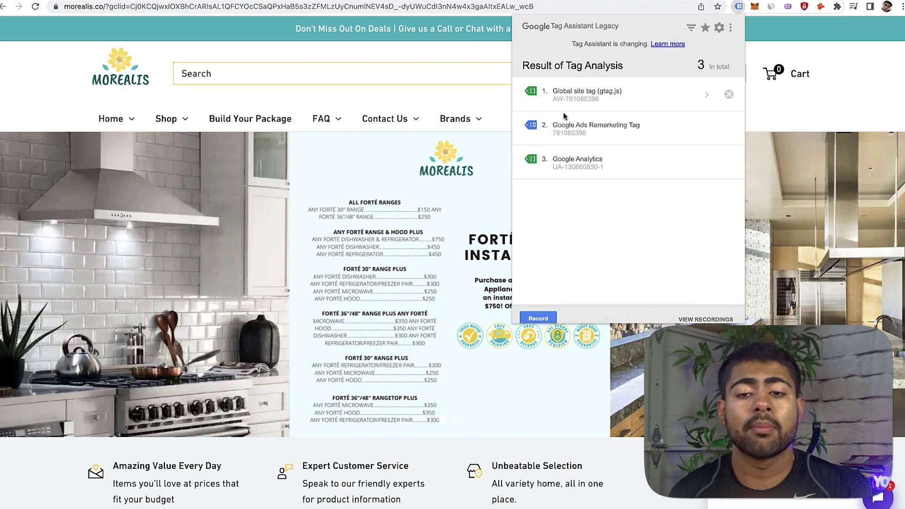
Step: Inspect the Google Ads Remarketing Tag's conversion ID and optimization suggestion, and return to the results list
mouse_move(408, 128)
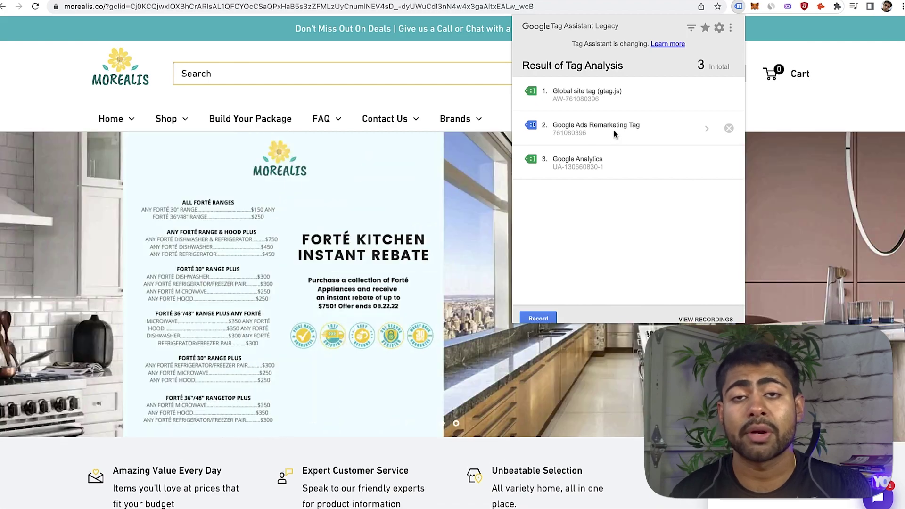
left_click(613, 130)
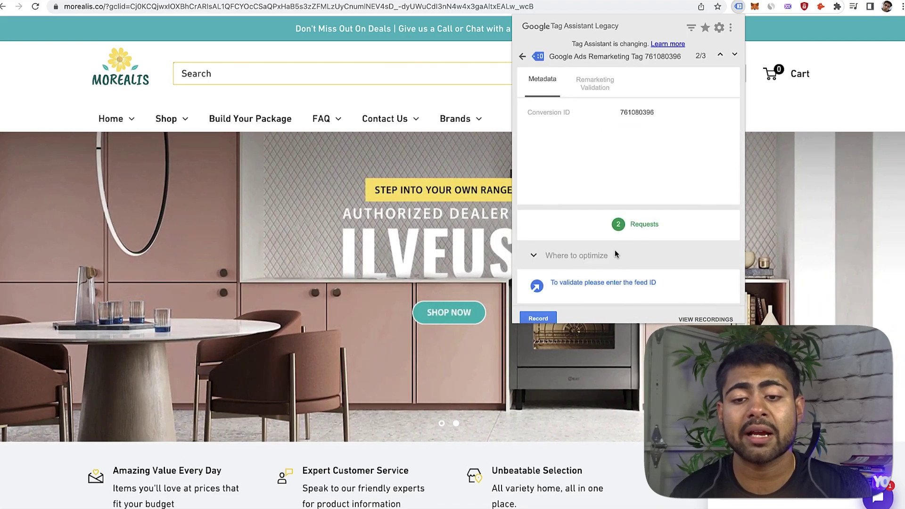
left_click_drag(669, 279, 554, 281)
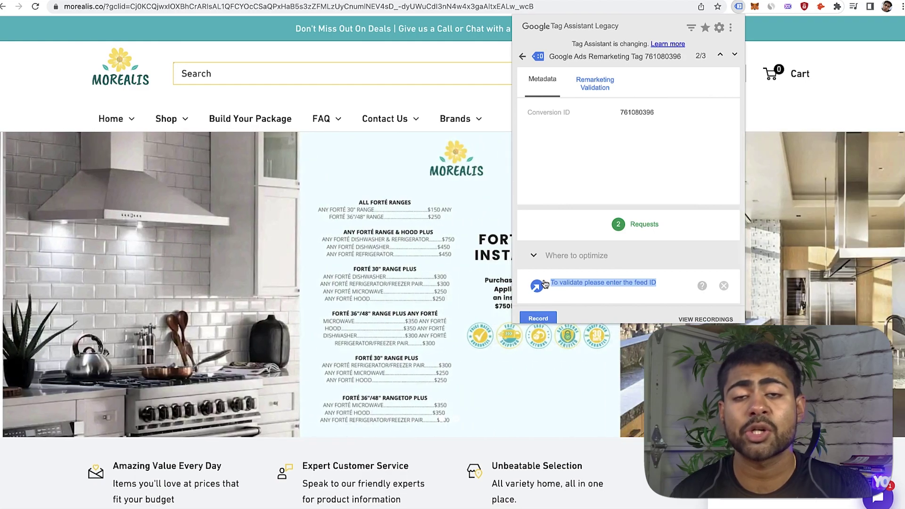
left_click(658, 305)
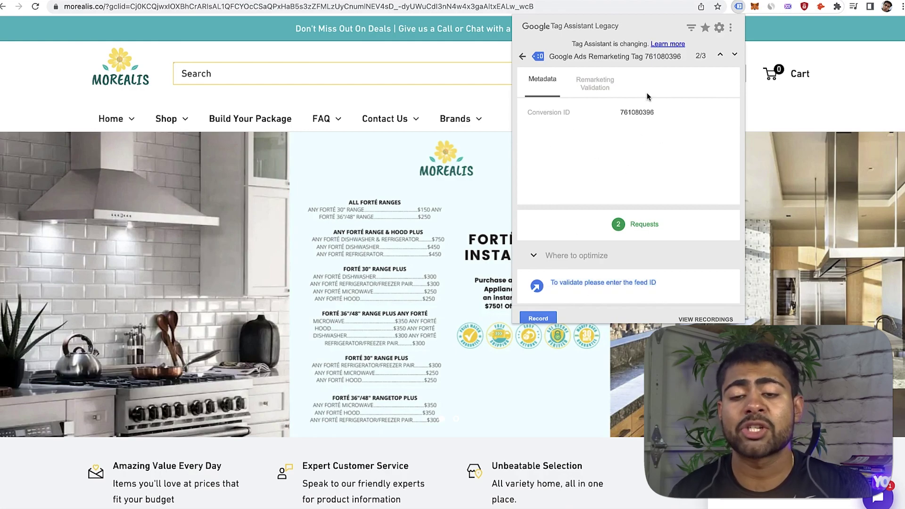
double_click(641, 112)
left_click(642, 145)
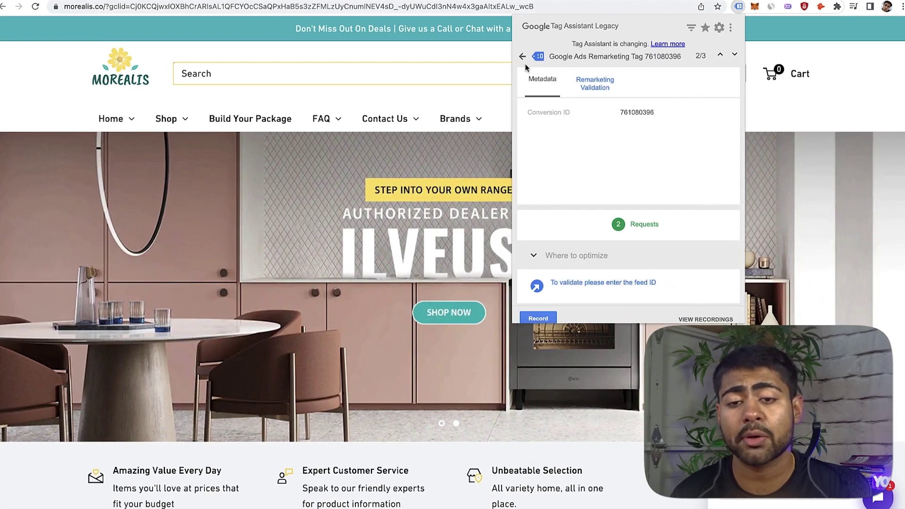
left_click(522, 57)
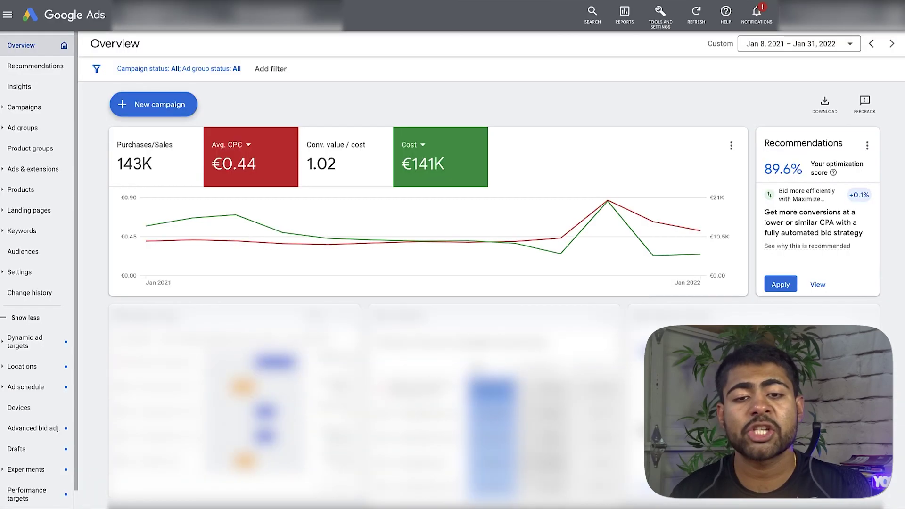
Step: In Google Ads, open the conversions summary and expand the custom goals section
left_click(661, 14)
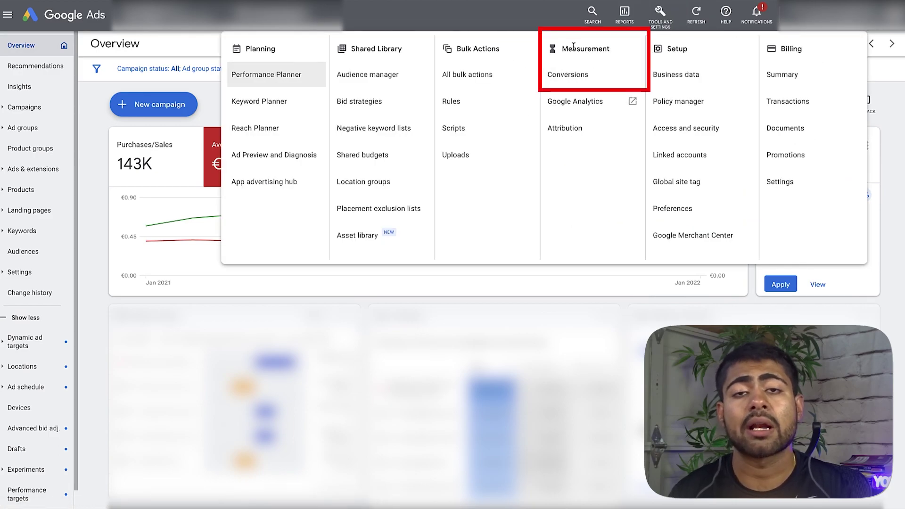
left_click(572, 73)
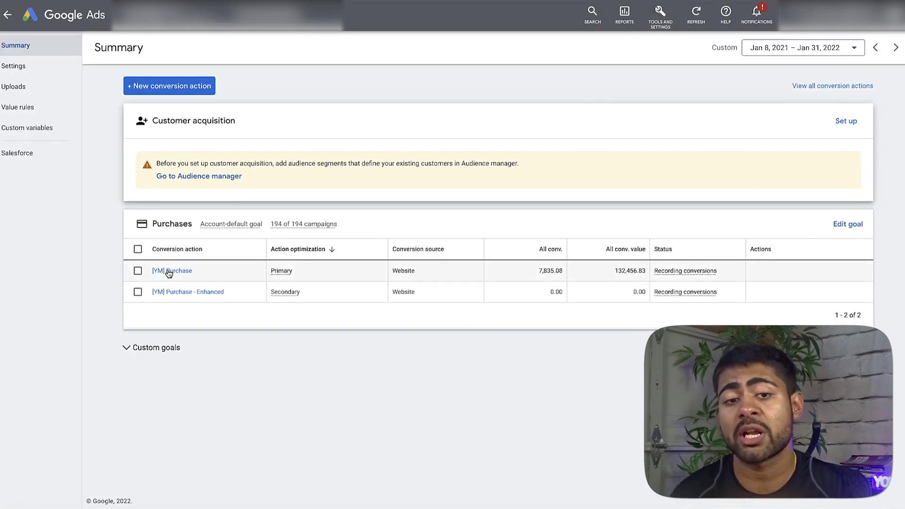
left_click(162, 351)
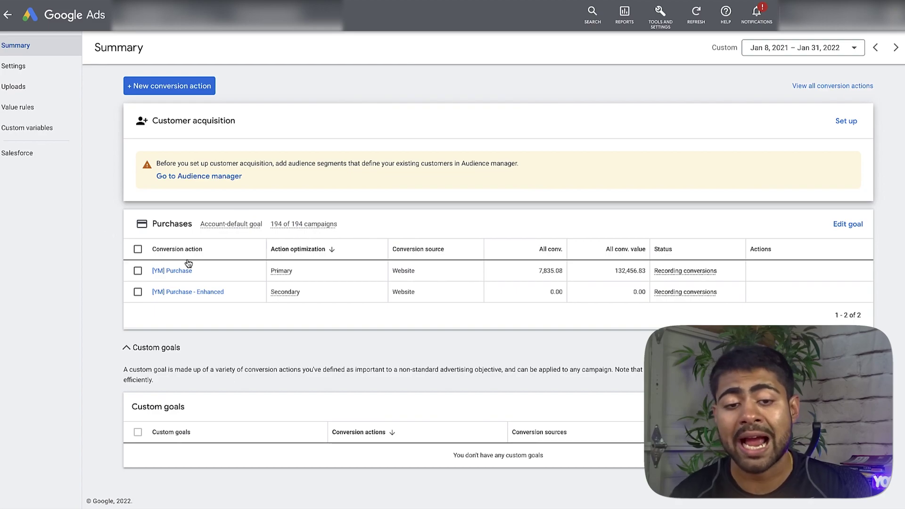
Step: Compare the action optimization of the [YM] Purchase and [YM] Purchase - Enhanced conversion actions, leaving neither selected
left_click(137, 271)
left_click(138, 271)
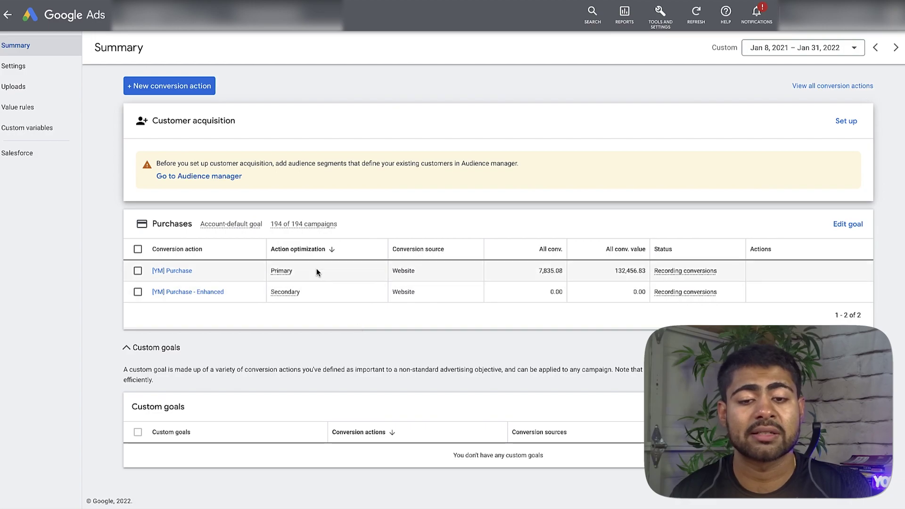
left_click_drag(301, 298, 219, 297)
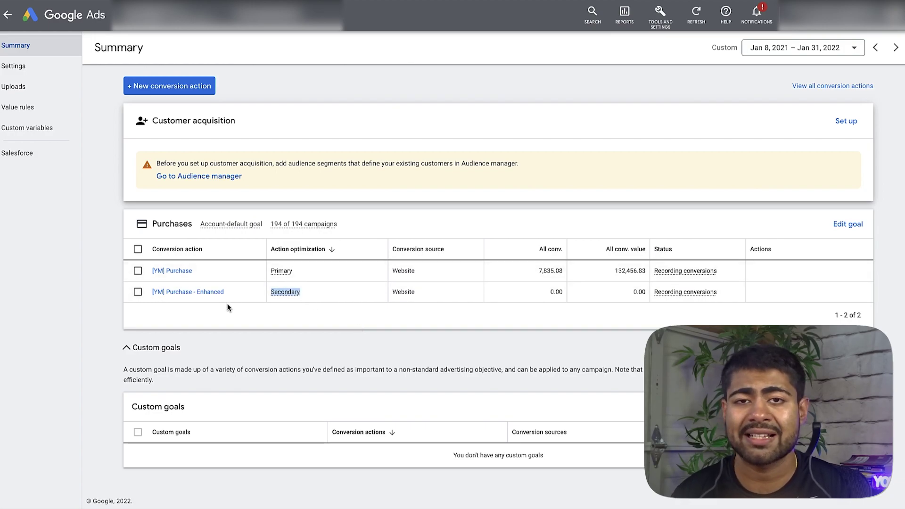
left_click(227, 308)
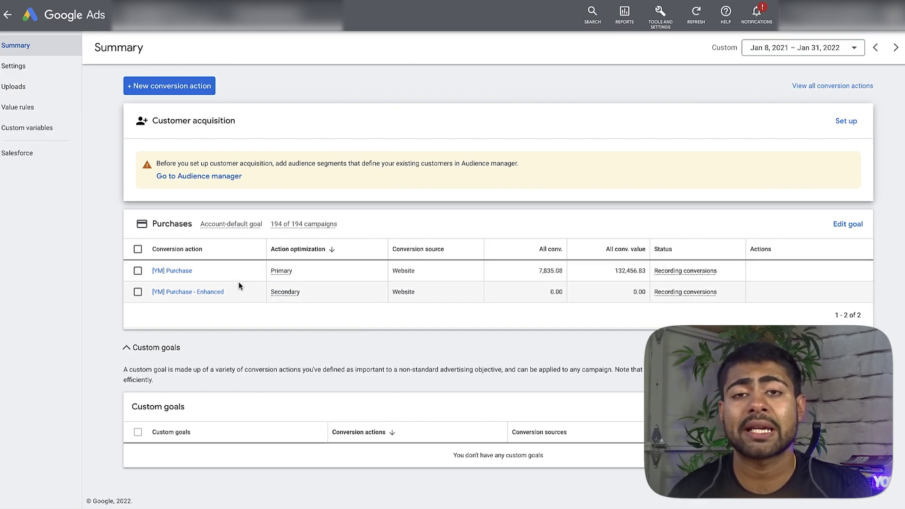
left_click(139, 274)
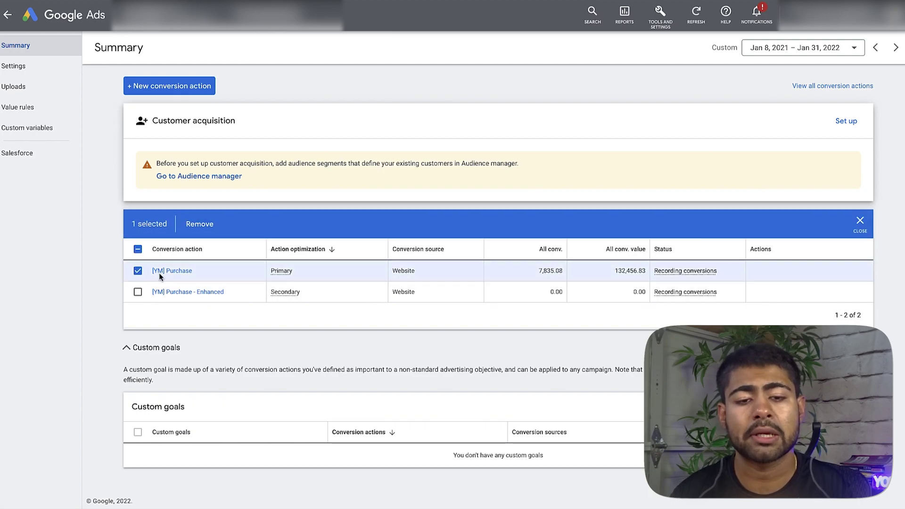
left_click_drag(207, 268, 143, 270)
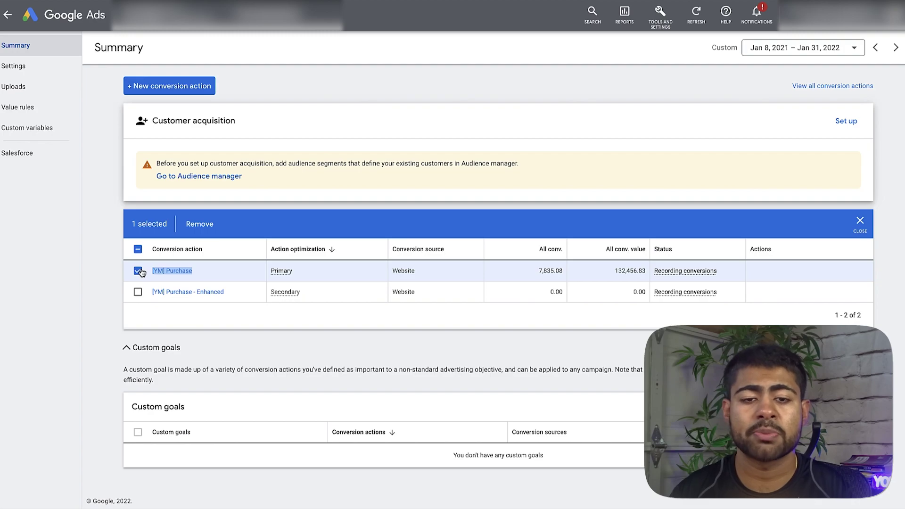
left_click(144, 274)
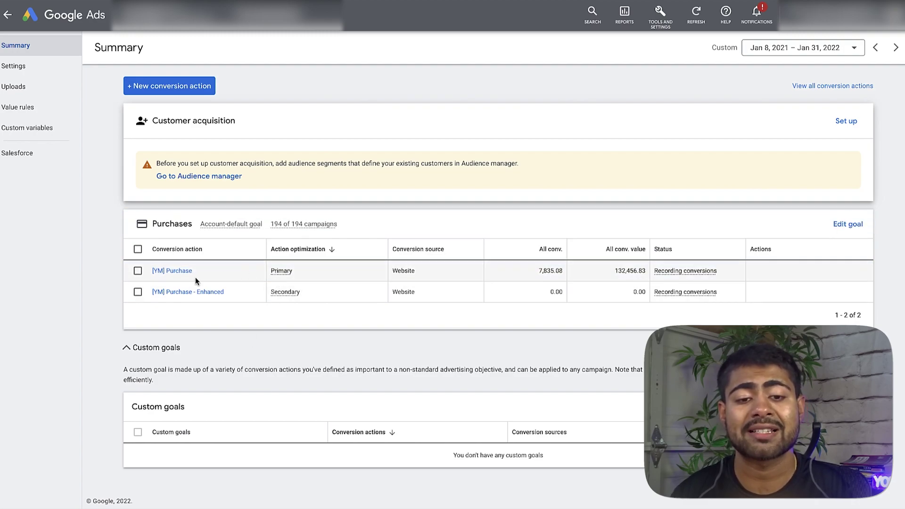
Step: Check the [YM] Purchase conversion action's status details for when the tag was last seen and last recorded a conversion
mouse_move(669, 273)
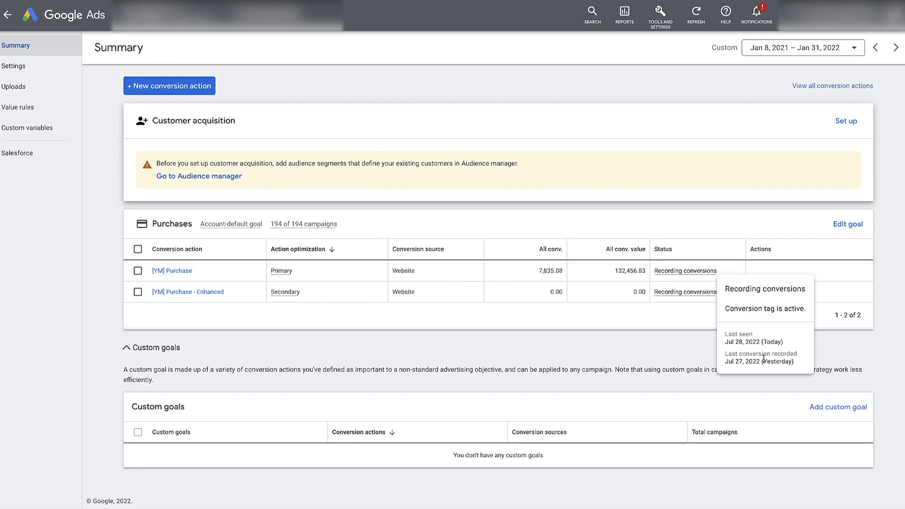
triple_click(725, 334)
left_click_drag(726, 334, 733, 332)
left_click(733, 332)
triple_click(732, 335)
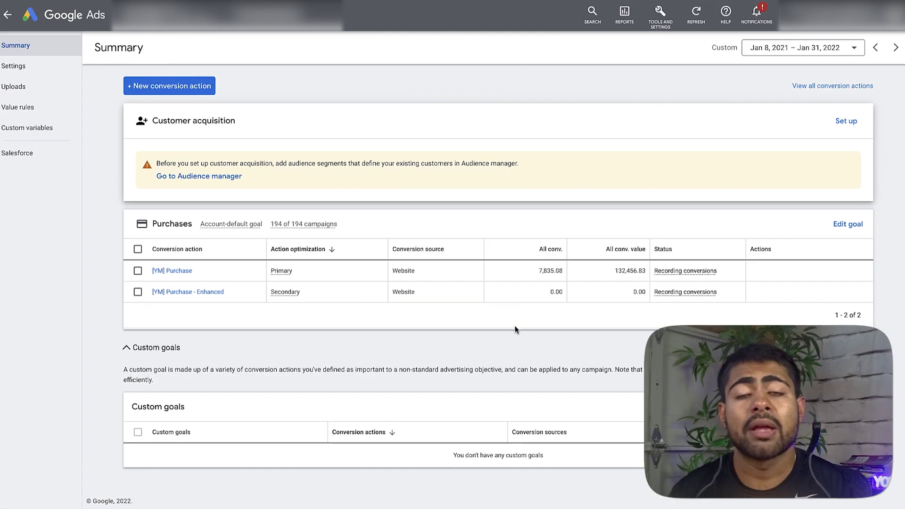
left_click(434, 345)
left_click(152, 337)
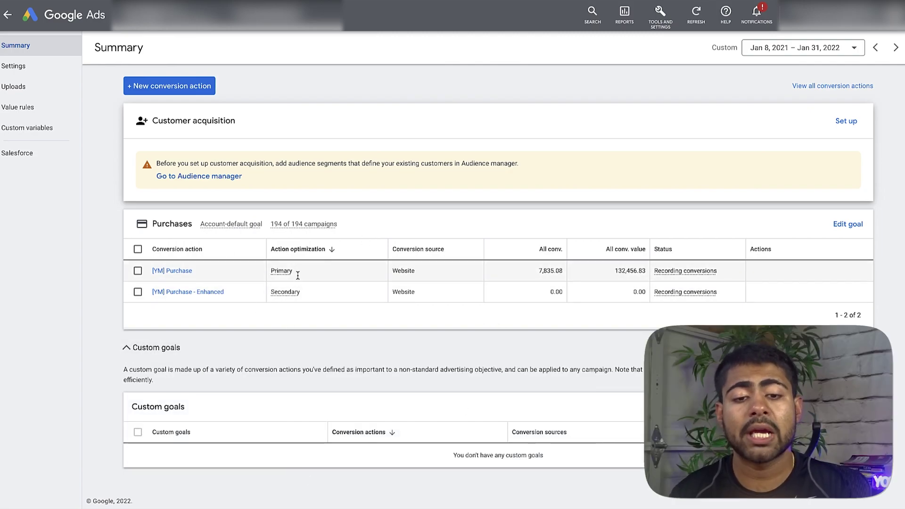
Step: Read the explanation of primary action optimization and open the [YM] Purchase conversion action's settings for editing
double_click(270, 272)
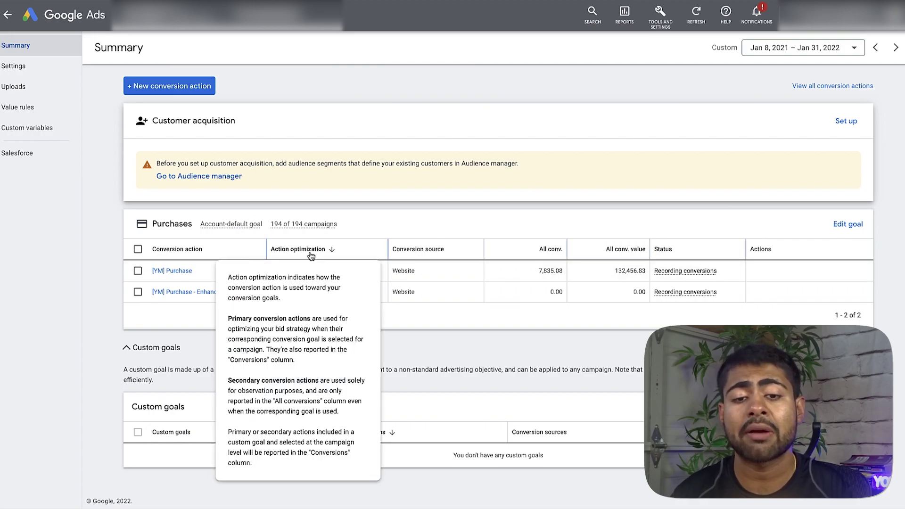
double_click(281, 271)
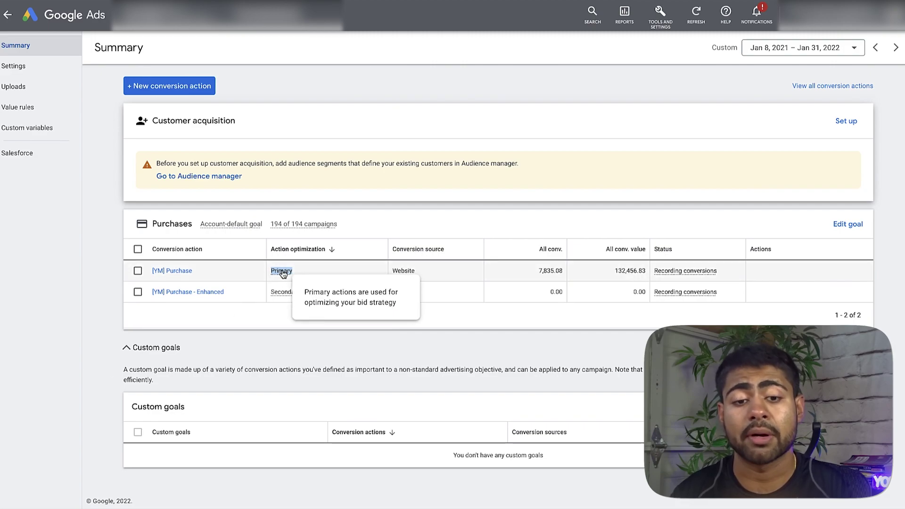
left_click(171, 271)
left_click(677, 293)
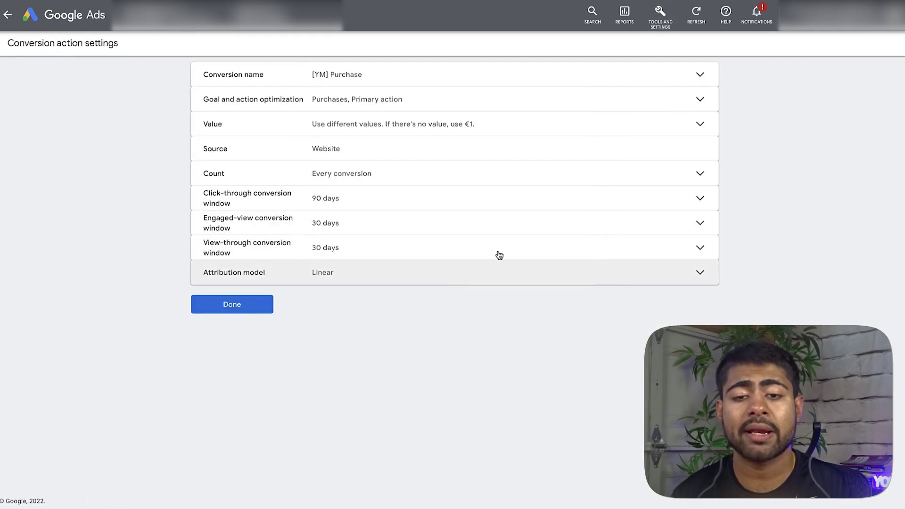
Step: Try the secondary action option for [YM] Purchase, restore primary, discard the edit and return to the conversions summary
left_click(302, 103)
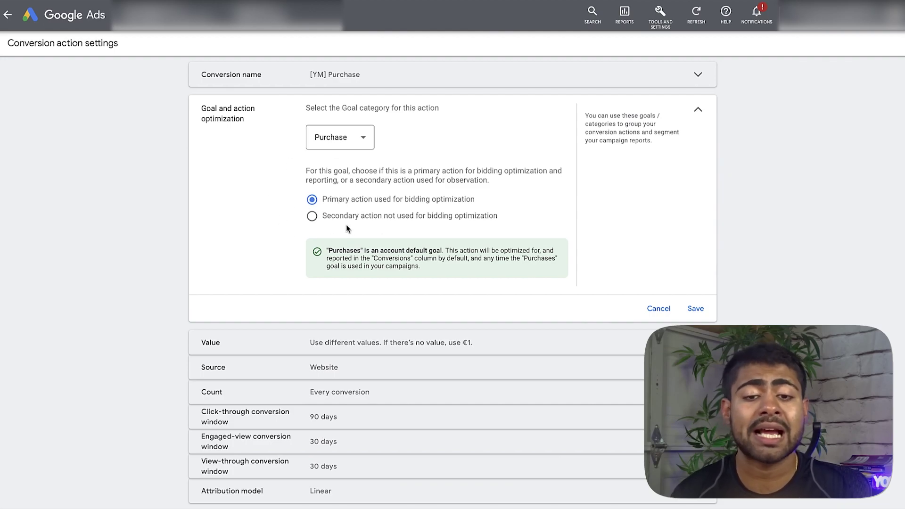
left_click(310, 216)
left_click(310, 200)
left_click(655, 309)
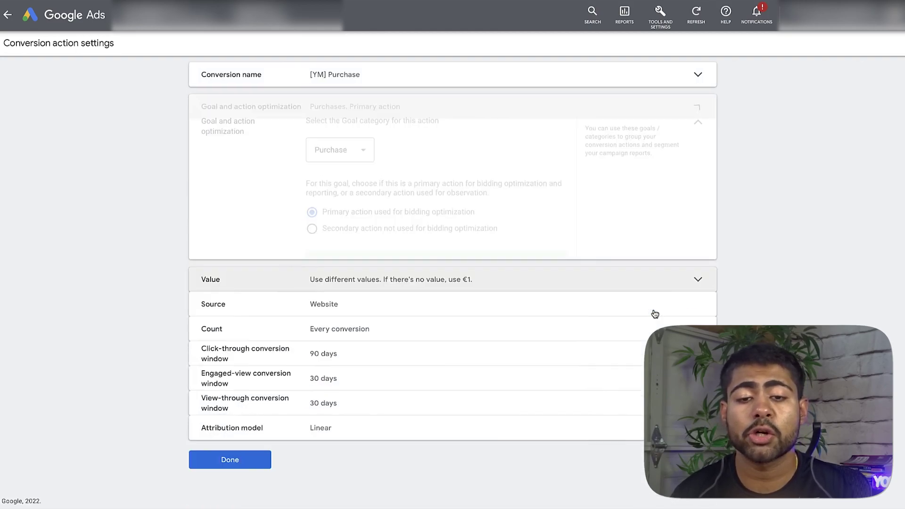
left_click(261, 308)
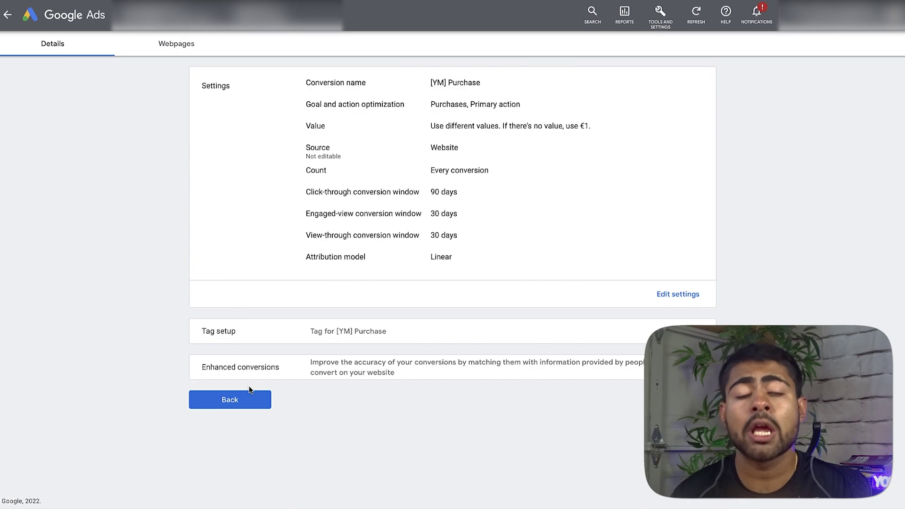
left_click(252, 407)
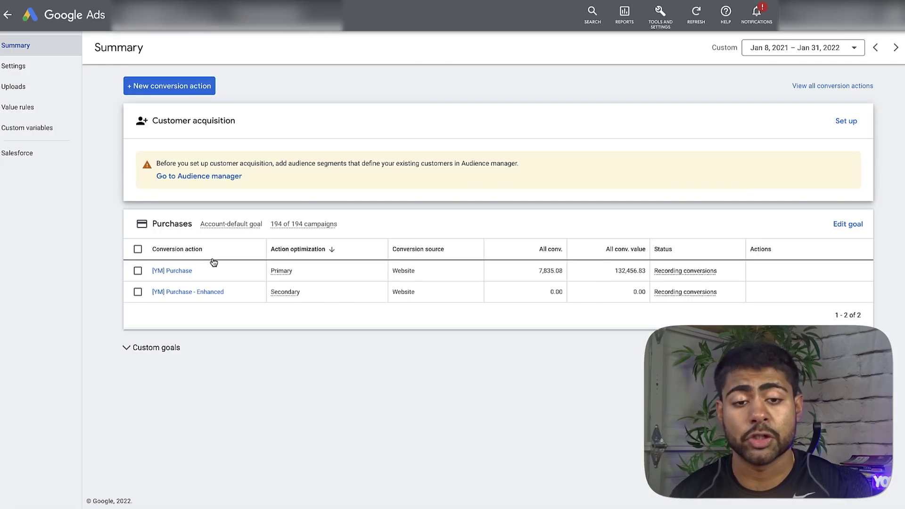
Step: Review the attribution models available for the [YM] Purchase conversion action and close the setting with Linear chosen
left_click(179, 271)
triple_click(326, 257)
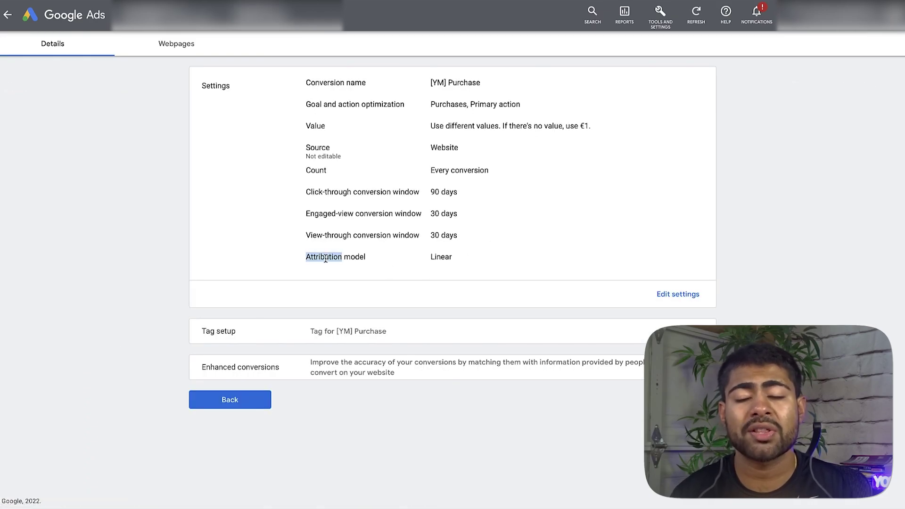
left_click(665, 294)
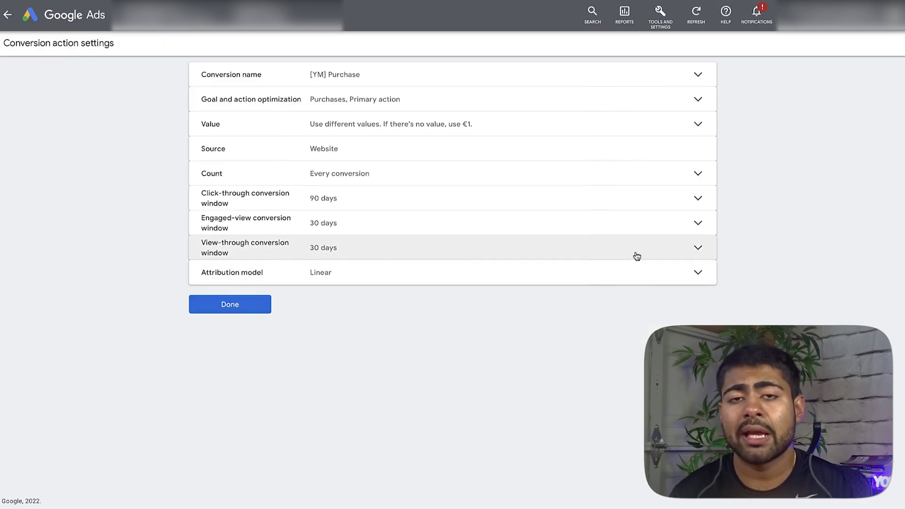
left_click(505, 278)
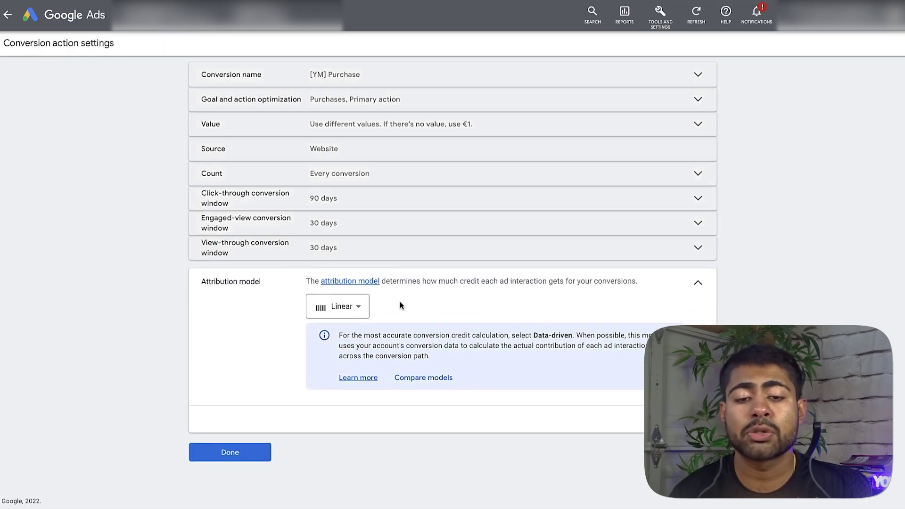
left_click(343, 309)
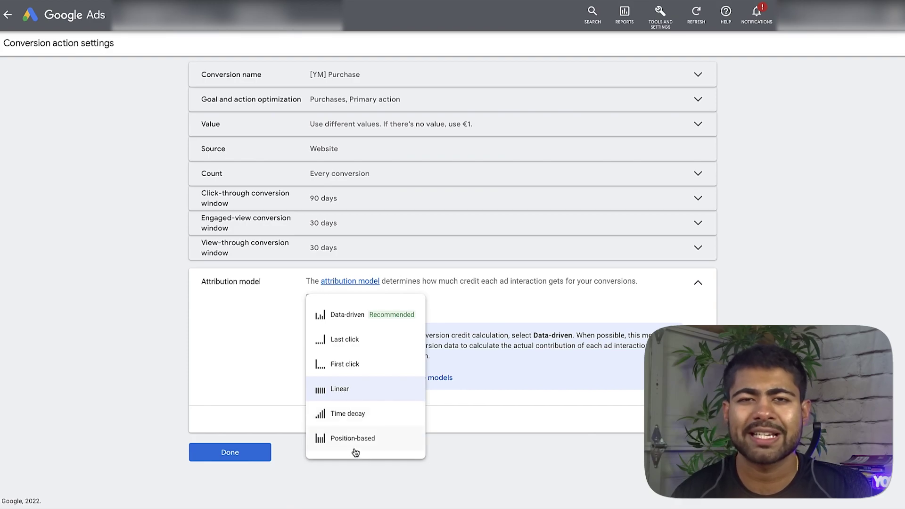
mouse_move(345, 442)
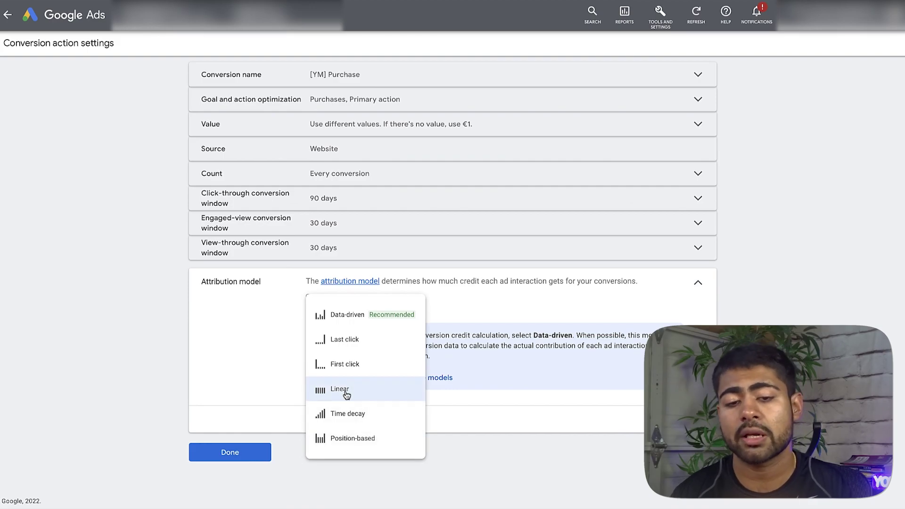
left_click(688, 419)
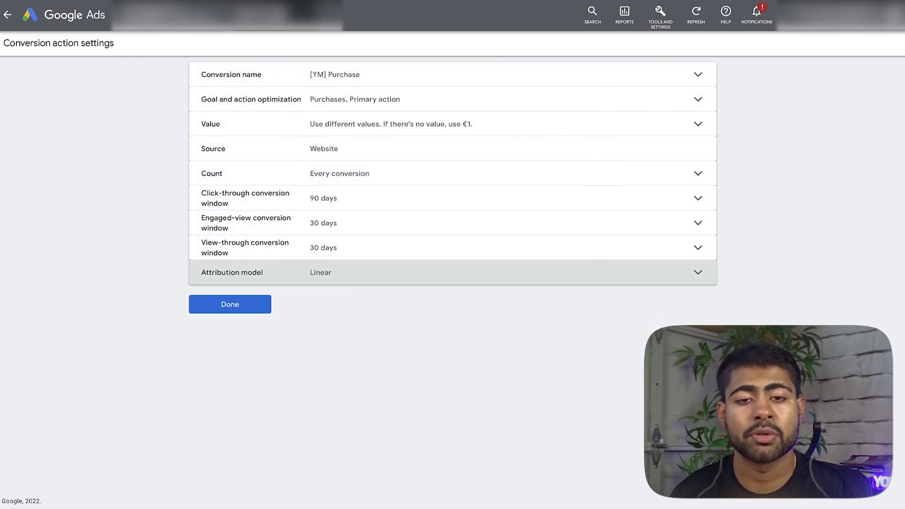
Step: Finish reviewing the [YM] Purchase conversion action's settings and return to the conversions summary
left_click(252, 309)
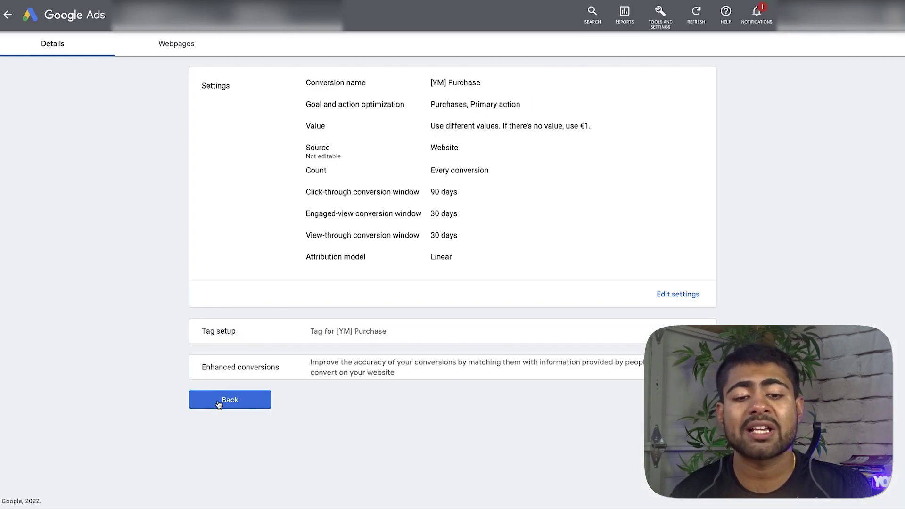
left_click(217, 399)
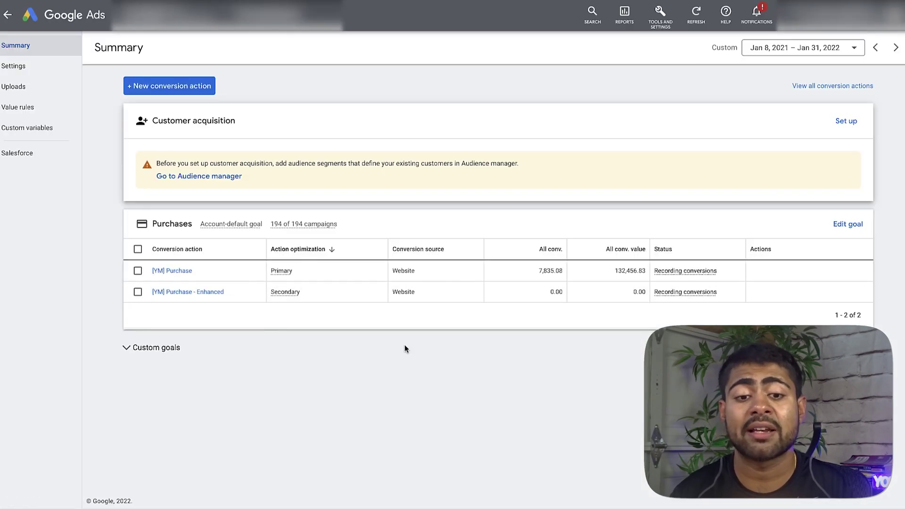
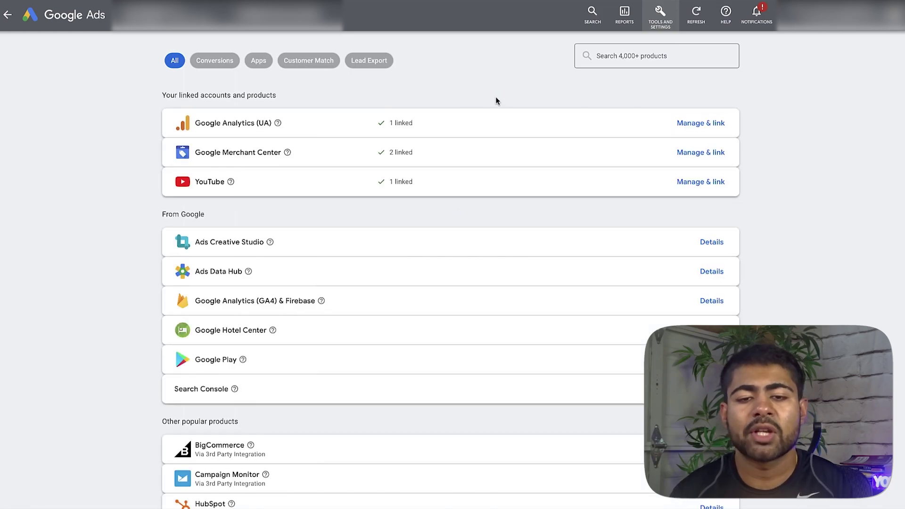
Step: Check the linked accounts overview for Google Analytics (UA), Google Merchant Center and YouTube links
triple_click(224, 125)
double_click(212, 157)
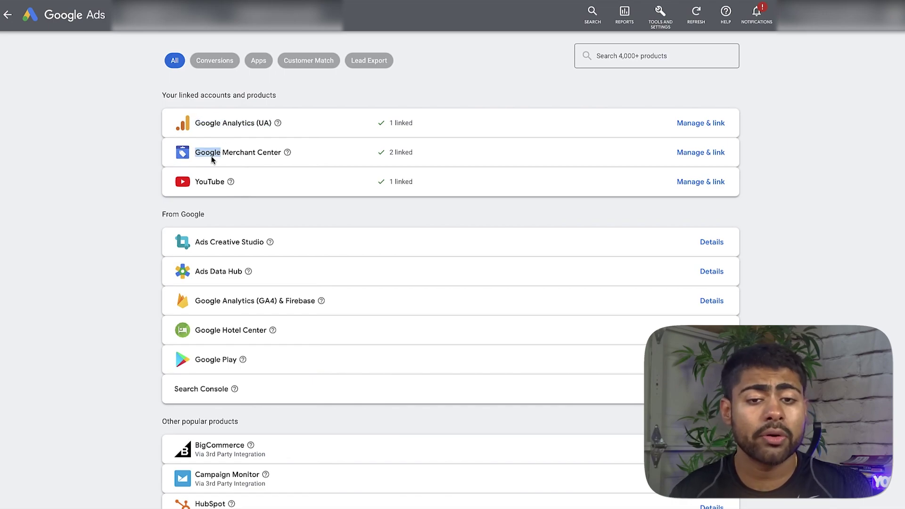
left_click(212, 157)
double_click(212, 159)
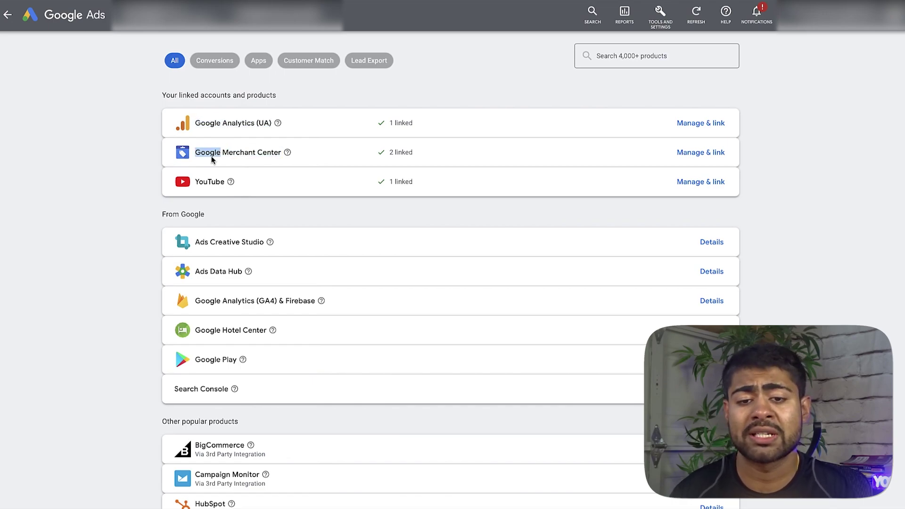
double_click(199, 185)
left_click(199, 185)
double_click(199, 185)
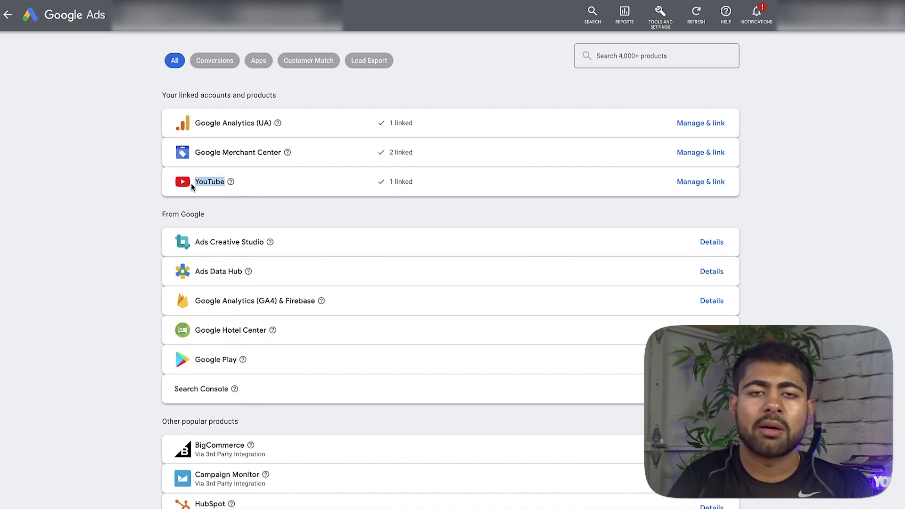
double_click(216, 123)
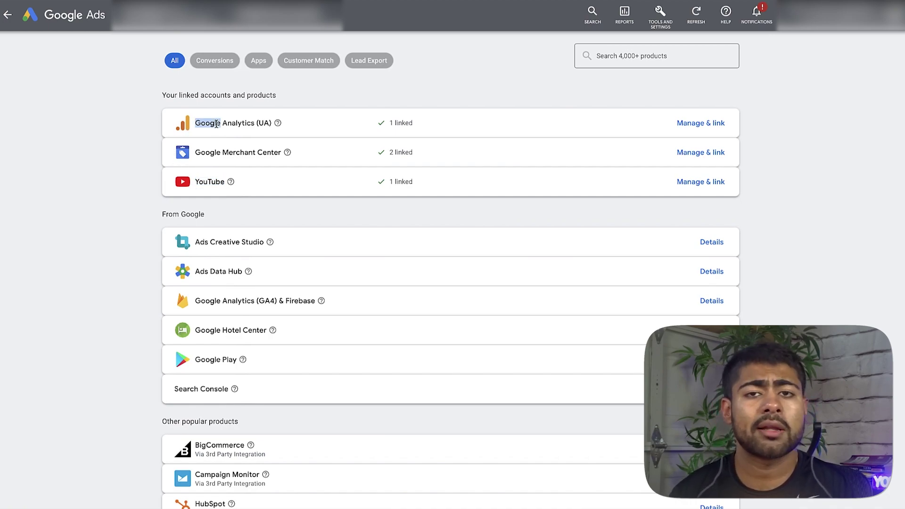
left_click(216, 123)
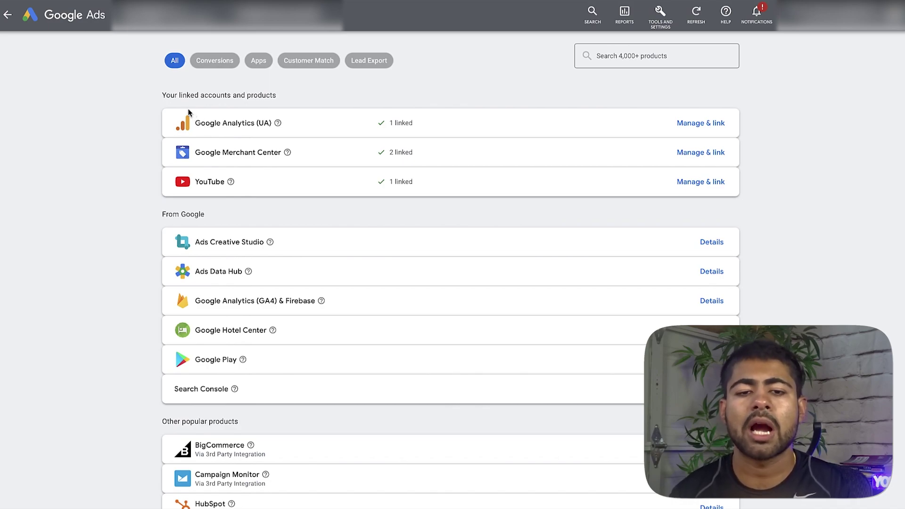
Step: Check how many Google Merchant Center accounts are linked to the Google Ads account
double_click(238, 150)
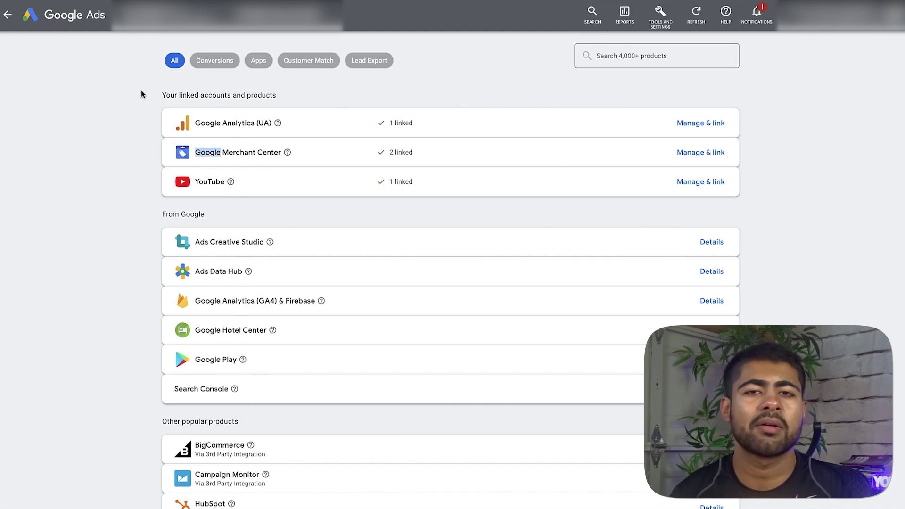
triple_click(235, 152)
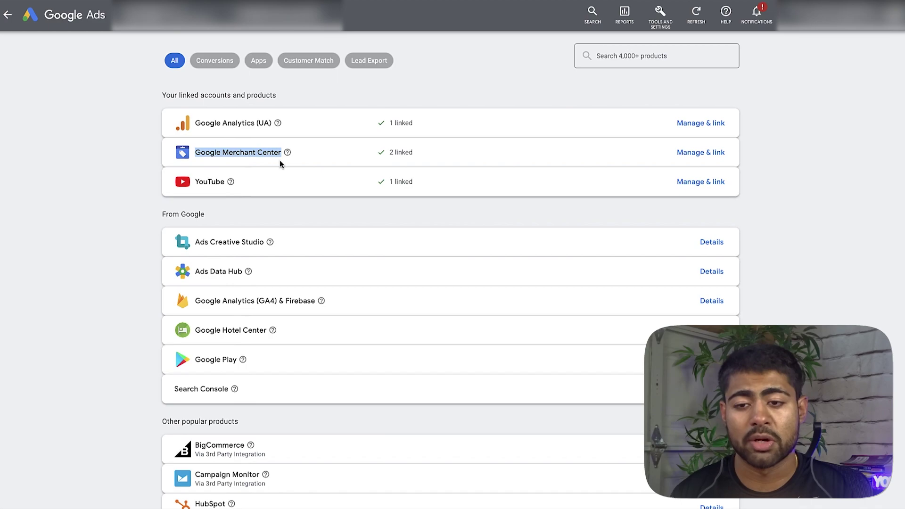
left_click(404, 152)
triple_click(404, 152)
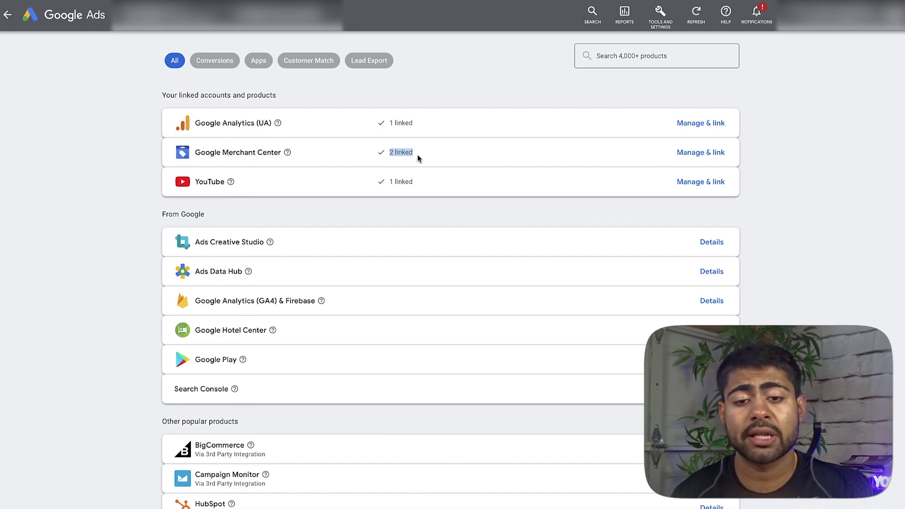
left_click_drag(417, 154, 389, 152)
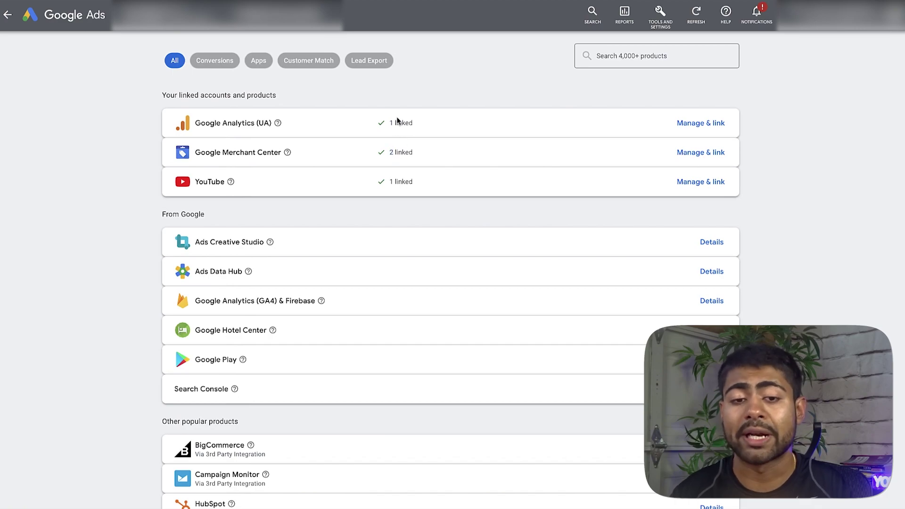
Step: Compare the linked [YM] UA GA property's ID with the account in Google Analytics and return to the Google Ads linked accounts
left_click(675, 123)
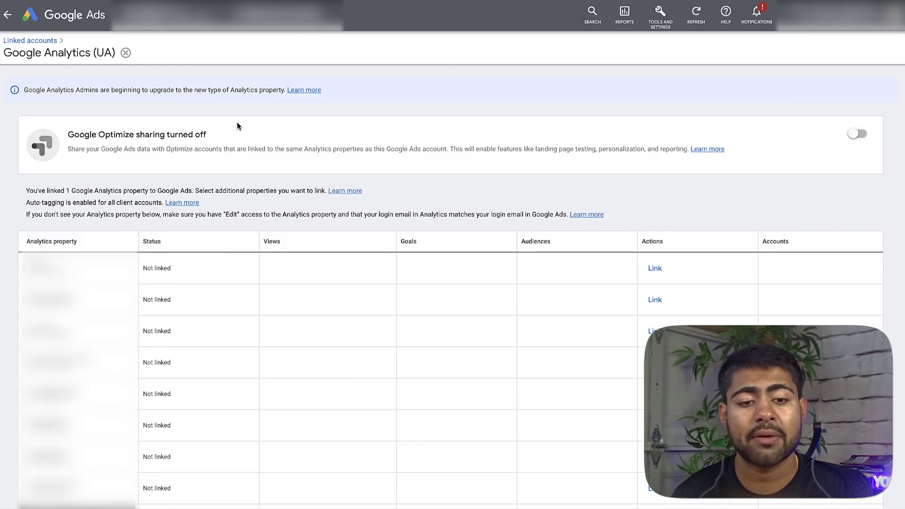
scroll(187, 209, "down", 3)
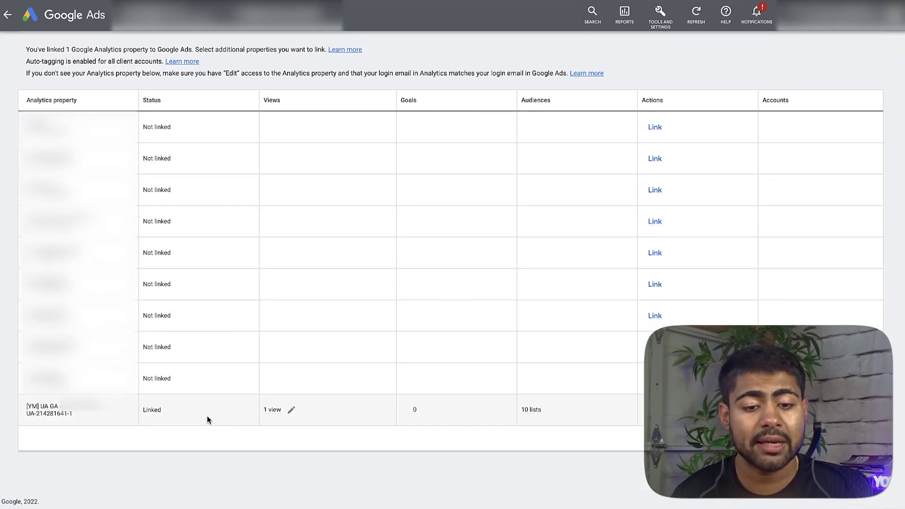
triple_click(56, 415)
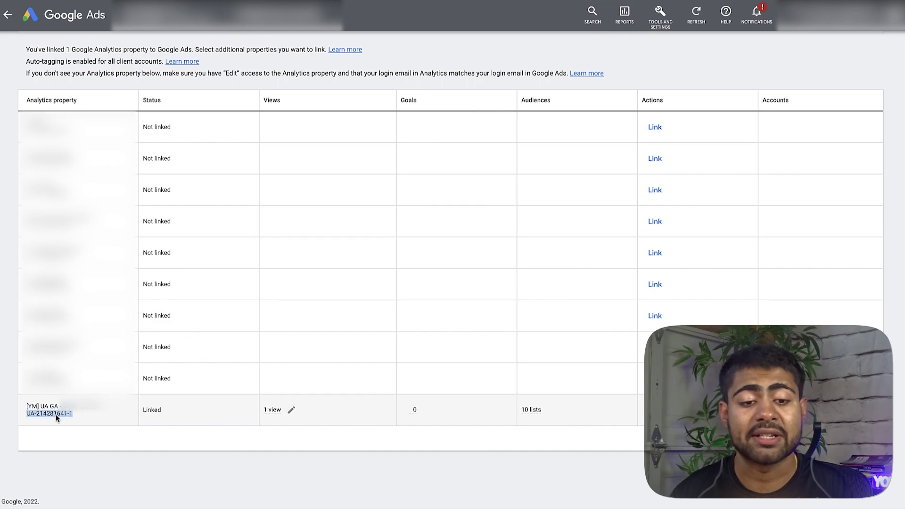
left_click(29, 418)
triple_click(70, 413)
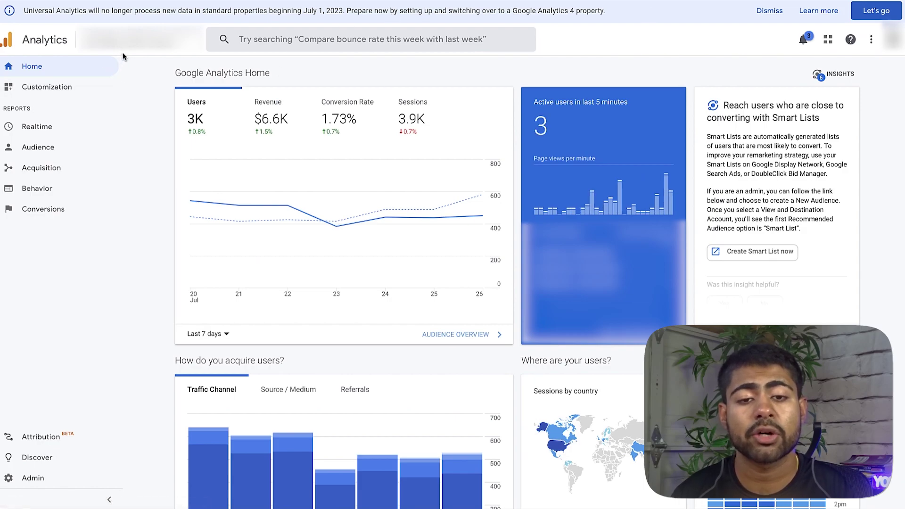
left_click(132, 41)
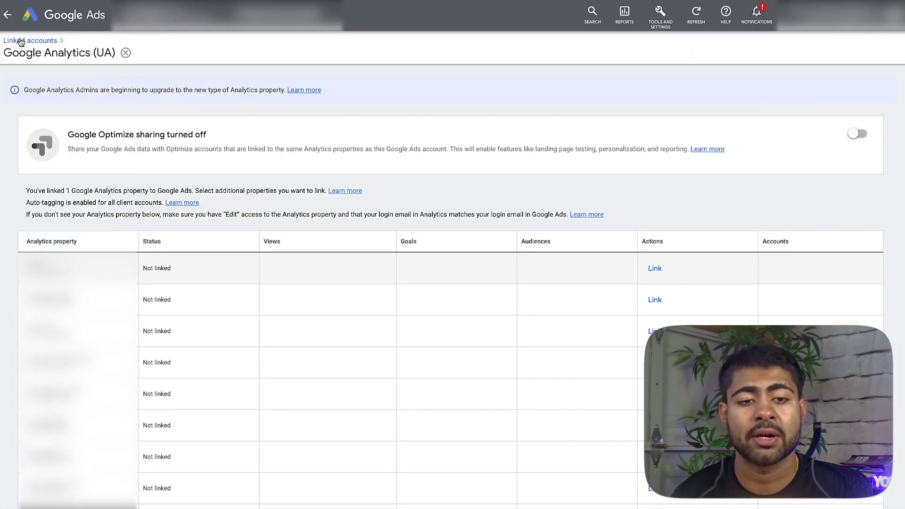
left_click(26, 42)
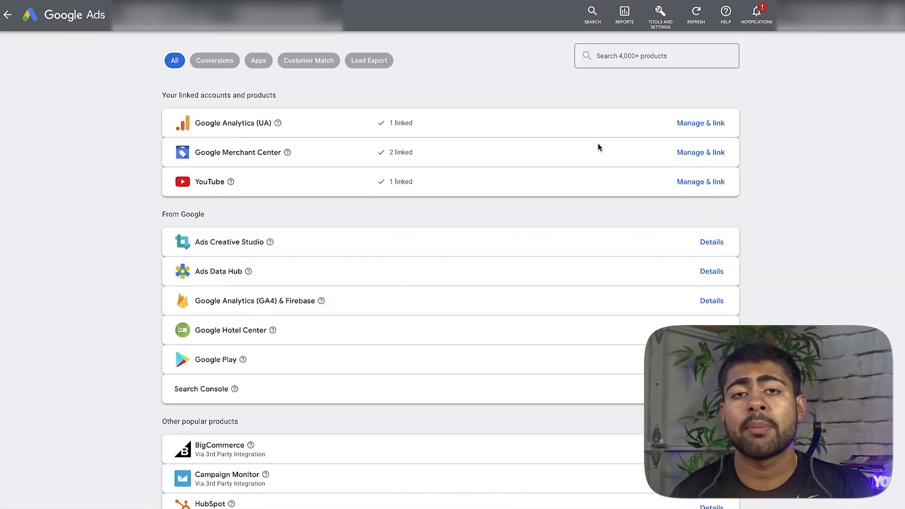
Step: Compare the linked Google Merchant Center account's ID with the account in Merchant Center and check its link date and status in Google Ads
left_click(681, 153)
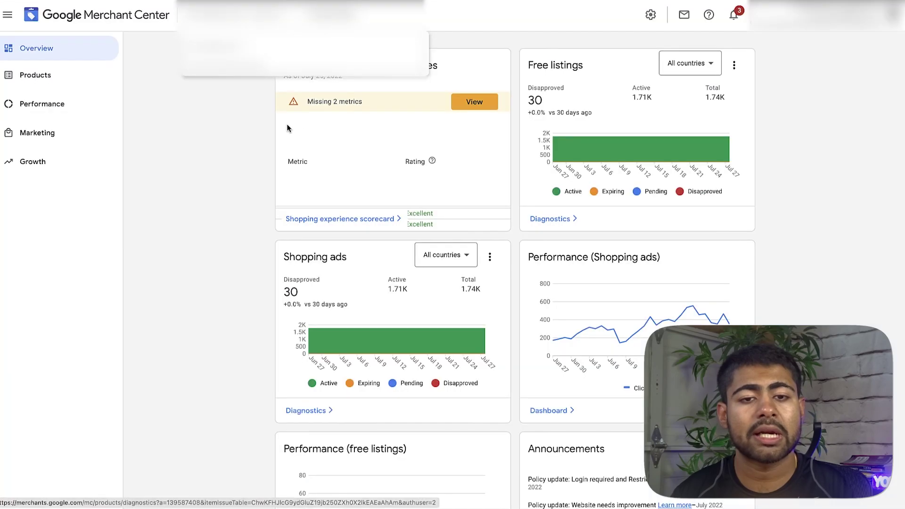
left_click(281, 18)
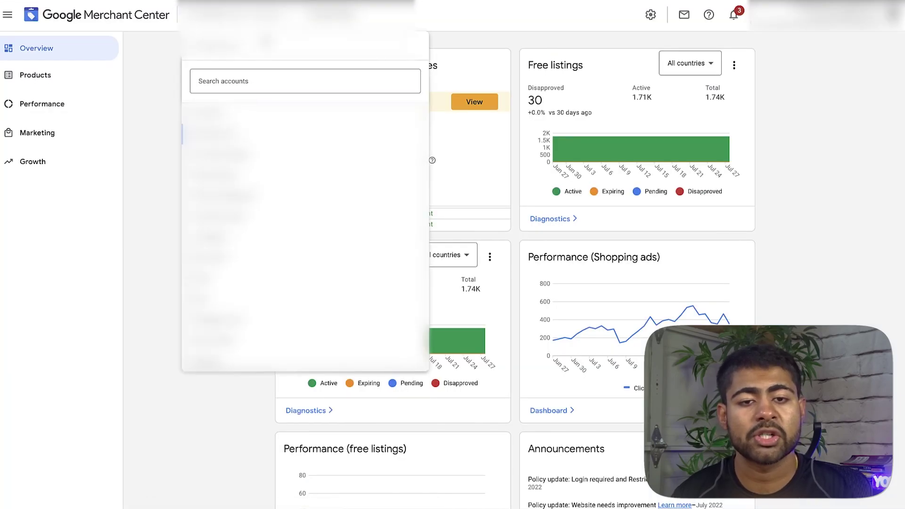
left_click(141, 74)
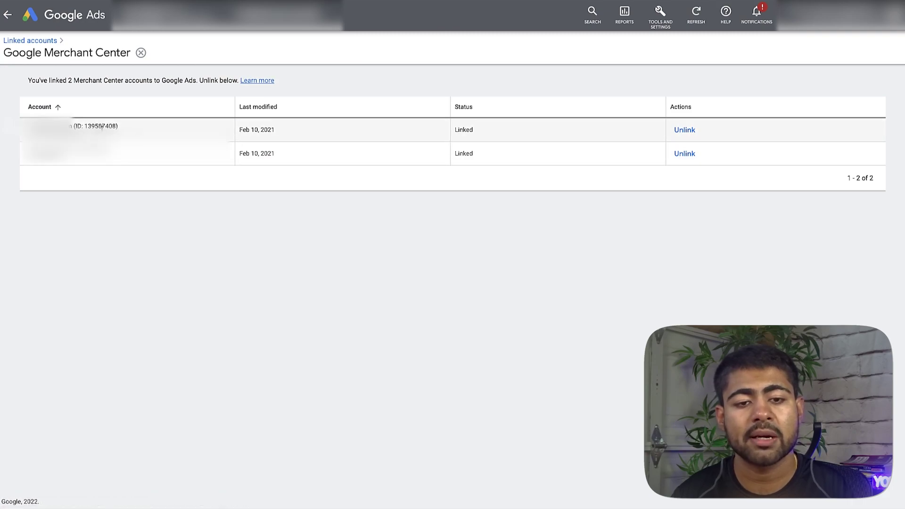
triple_click(102, 127)
double_click(102, 126)
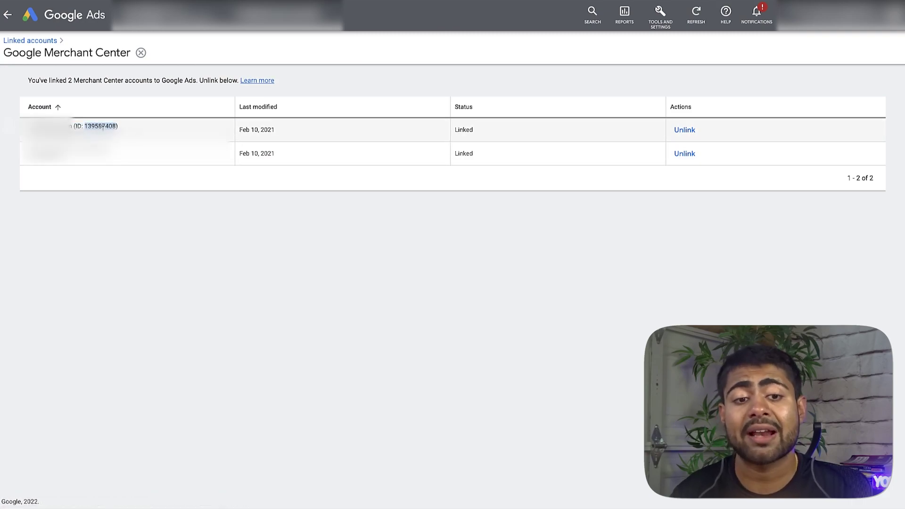
left_click_drag(239, 129, 473, 130)
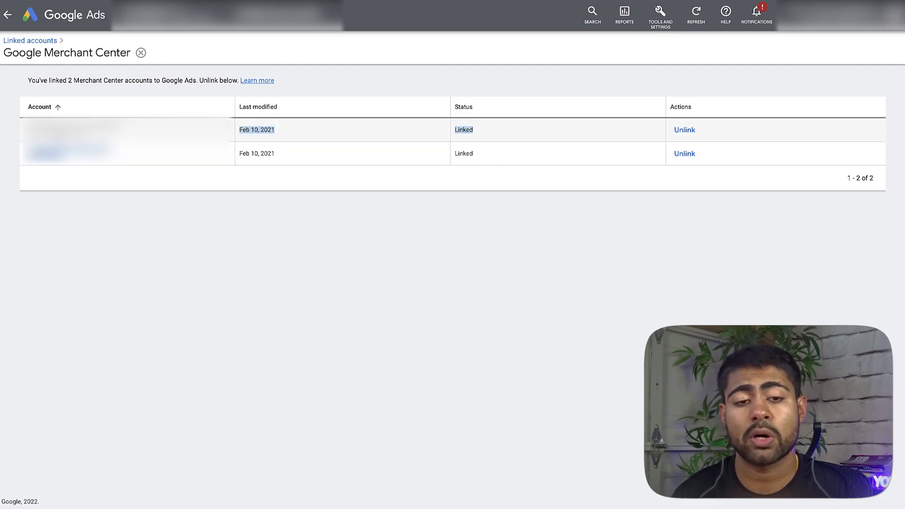
left_click(319, 260)
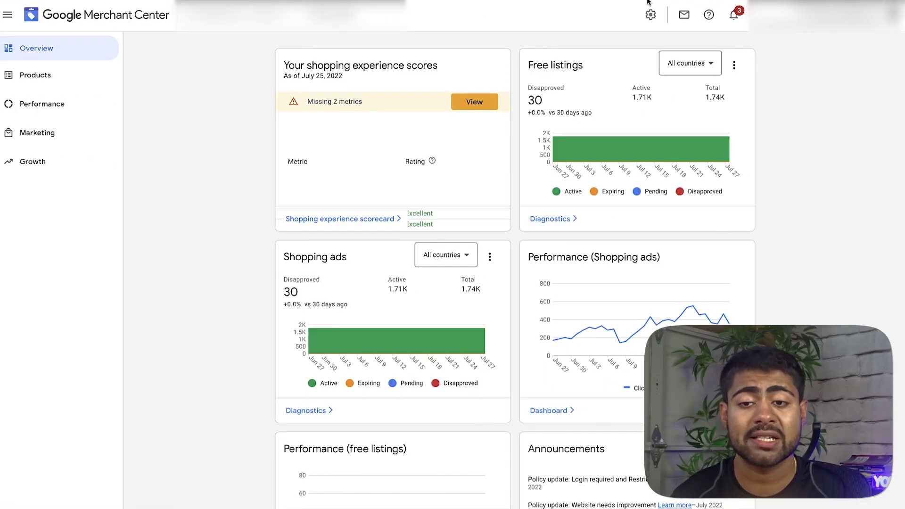
Step: Switch to Google Merchant Center and open the Shipping and returns setup among its tools
left_click(651, 14)
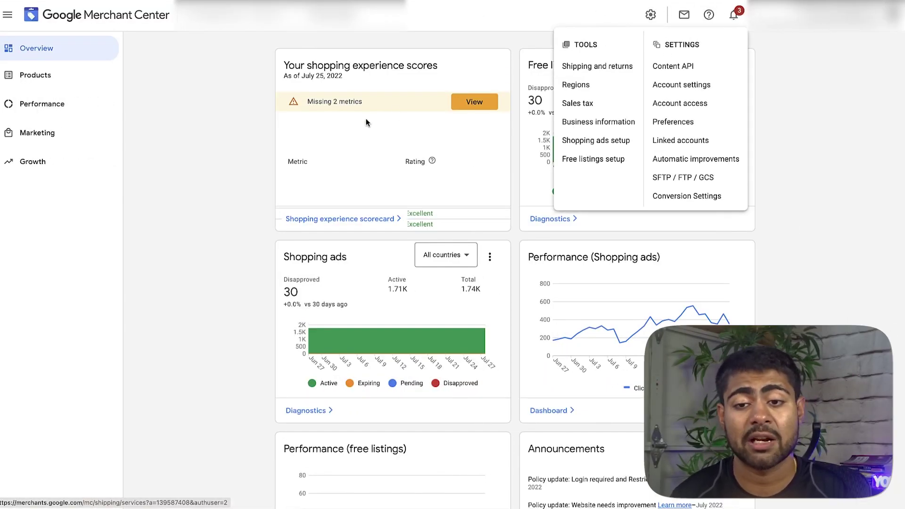
left_click(650, 15)
left_click(650, 15)
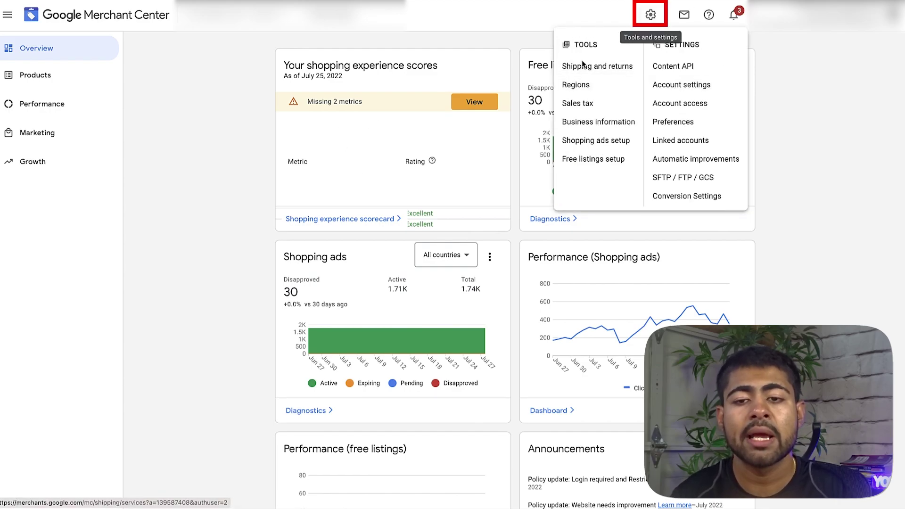
double_click(577, 45)
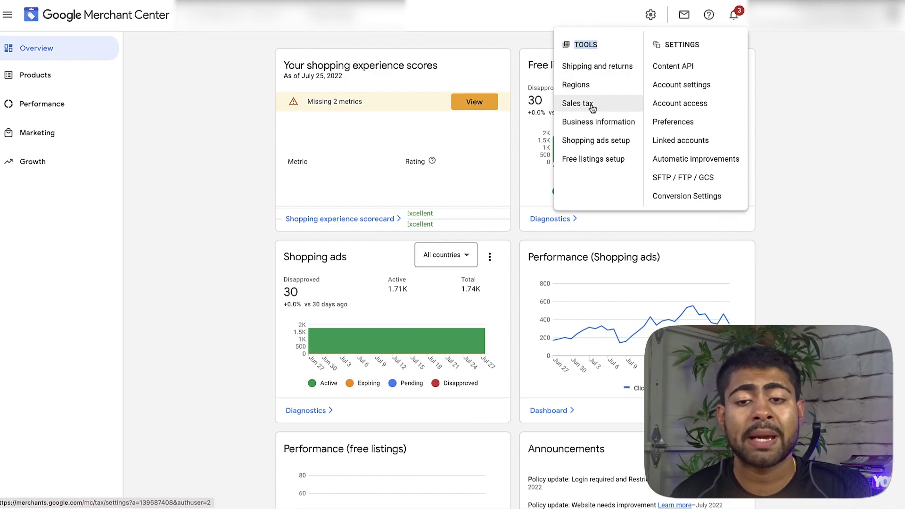
left_click(573, 71)
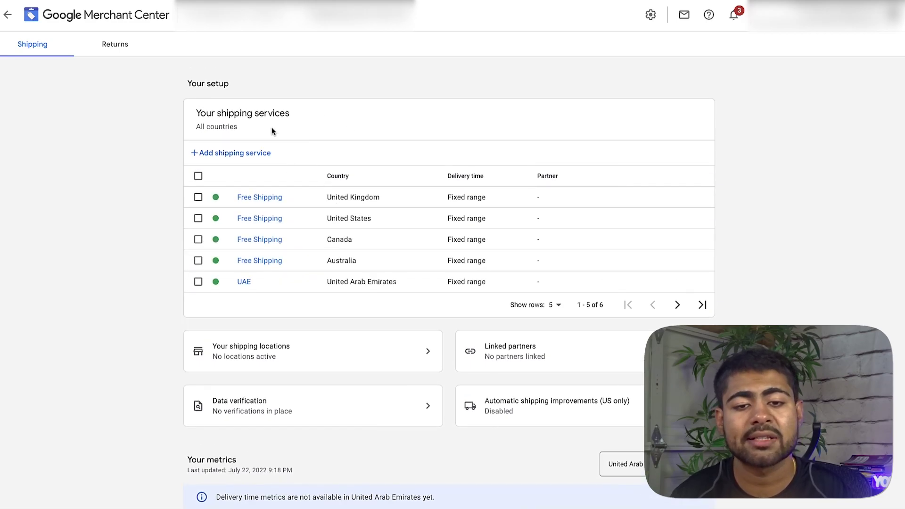
Step: Review the shipping services by country, selecting all those listed, and check the shipping cost metrics
triple_click(277, 114)
left_click(276, 119)
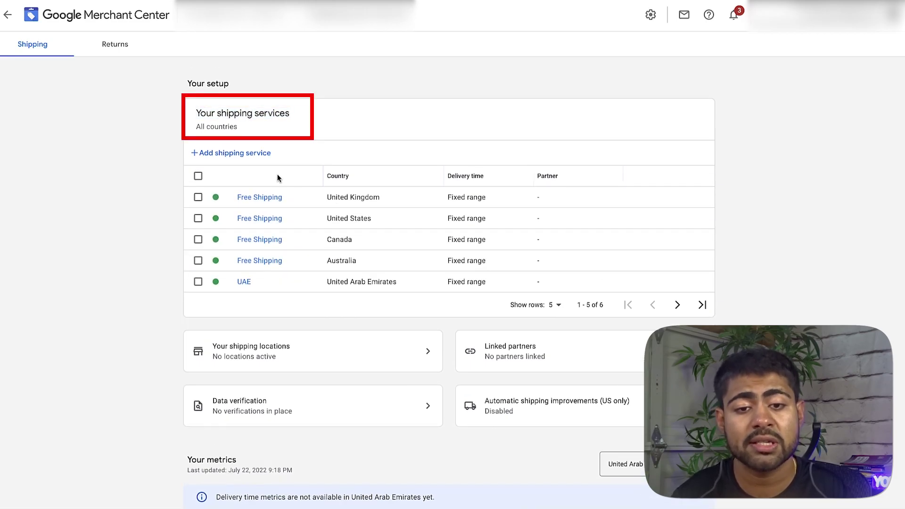
scroll(278, 178, "down", 1)
left_click(198, 160)
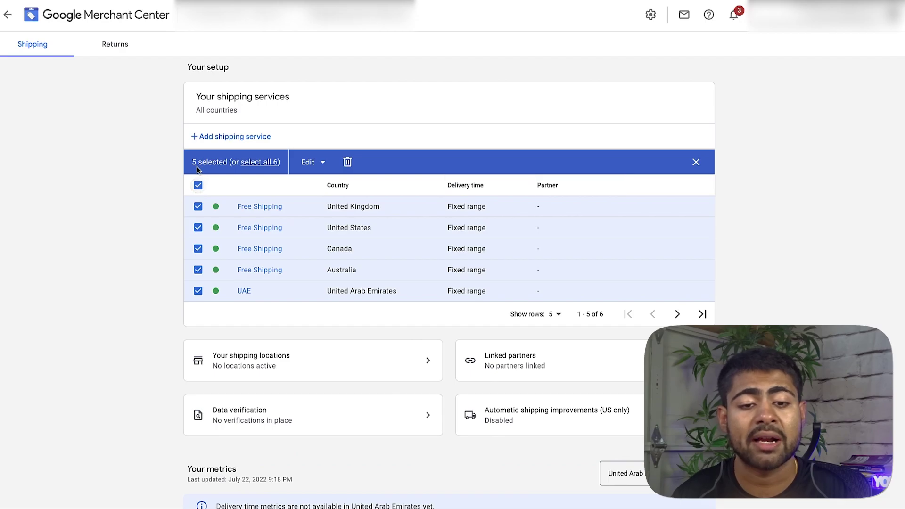
scroll(327, 363, "down", 5)
scroll(340, 330, "down", 1)
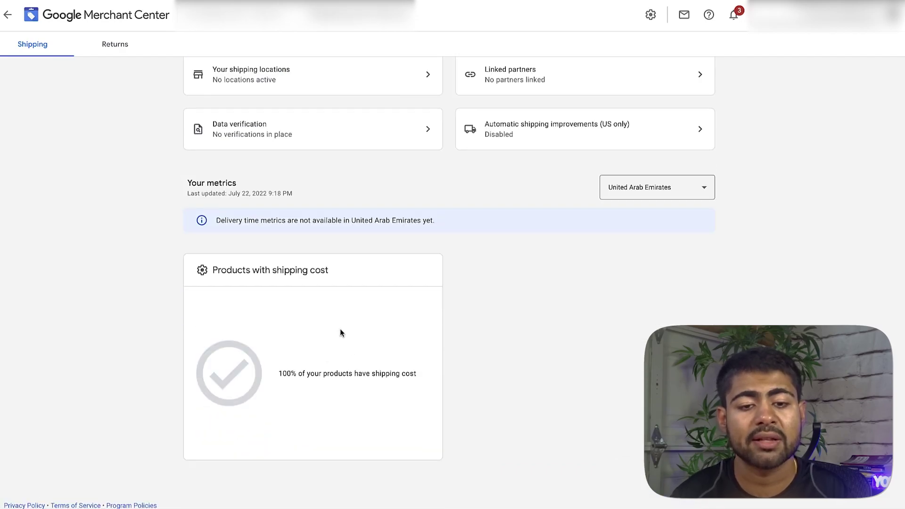
scroll(347, 322, "up", 5)
Step: Check the Regions setup, look over the remaining tools and return to the Merchant Center overview
left_click(650, 15)
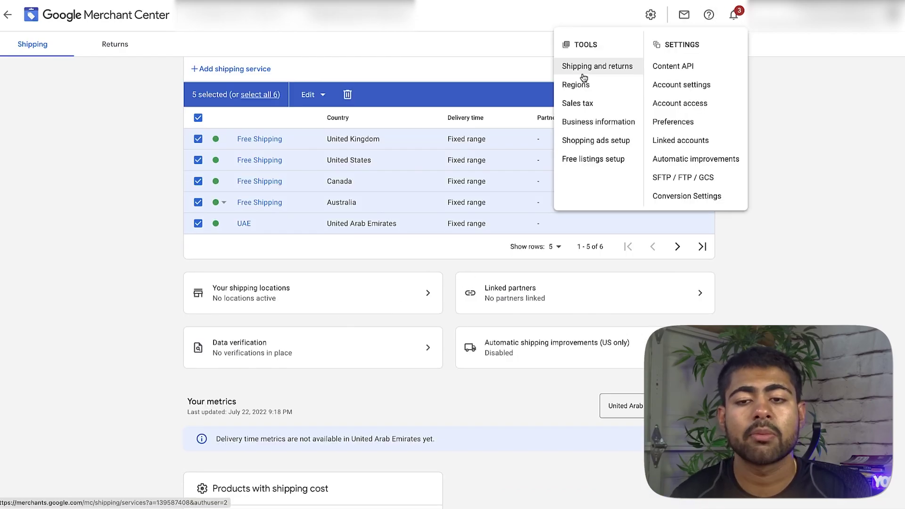
left_click(585, 88)
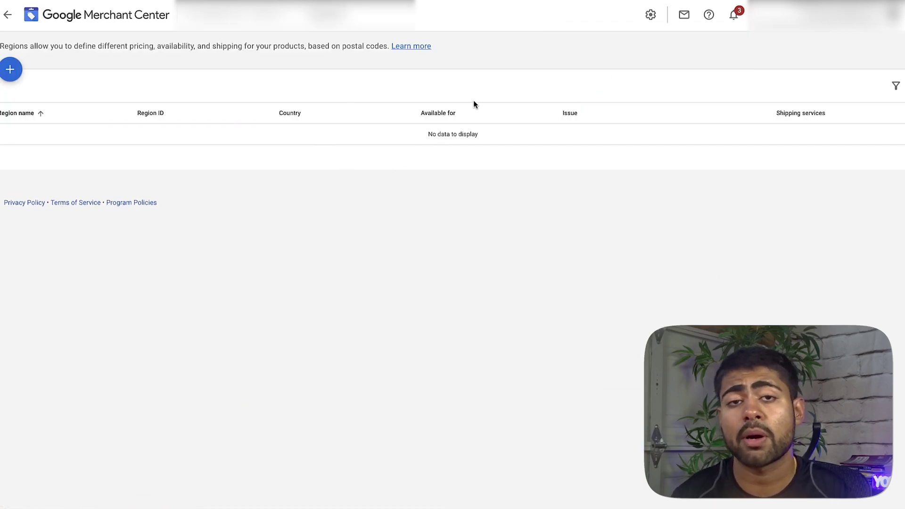
left_click(650, 15)
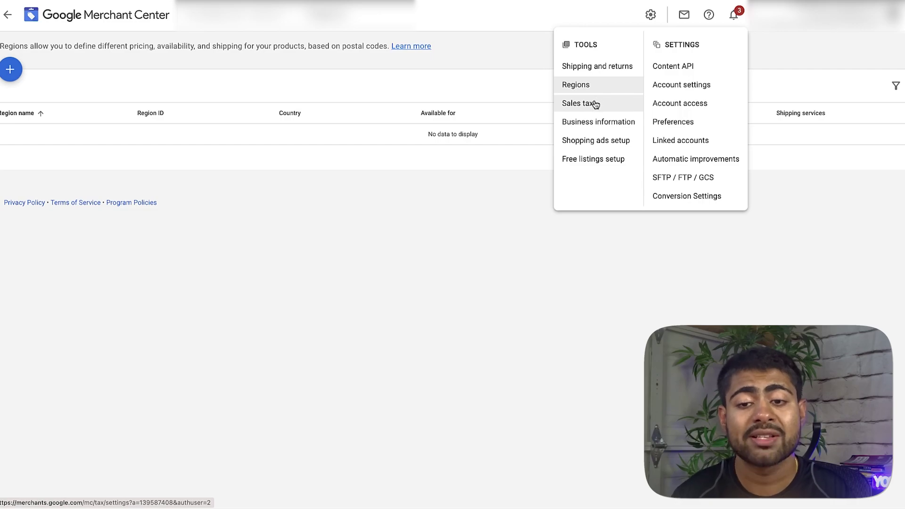
left_click(4, 17)
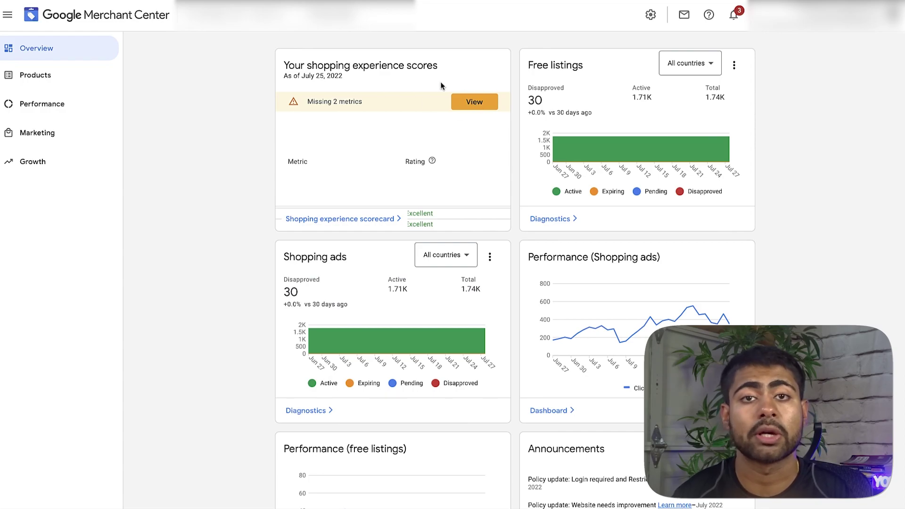
Step: Open the Shopping experience scorecard and review the delivery, shipping cost and return metrics, ending on the average return window
scroll(162, 136, "down", 3)
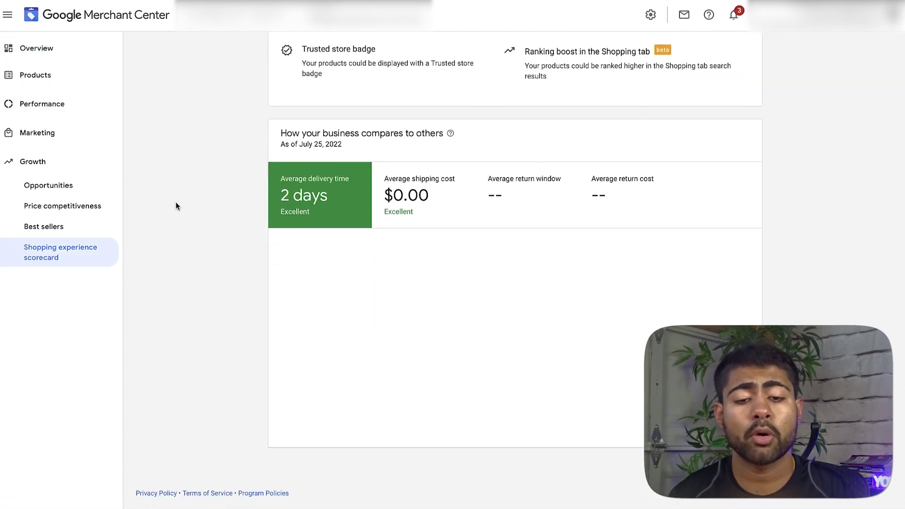
scroll(406, 225, "up", 1)
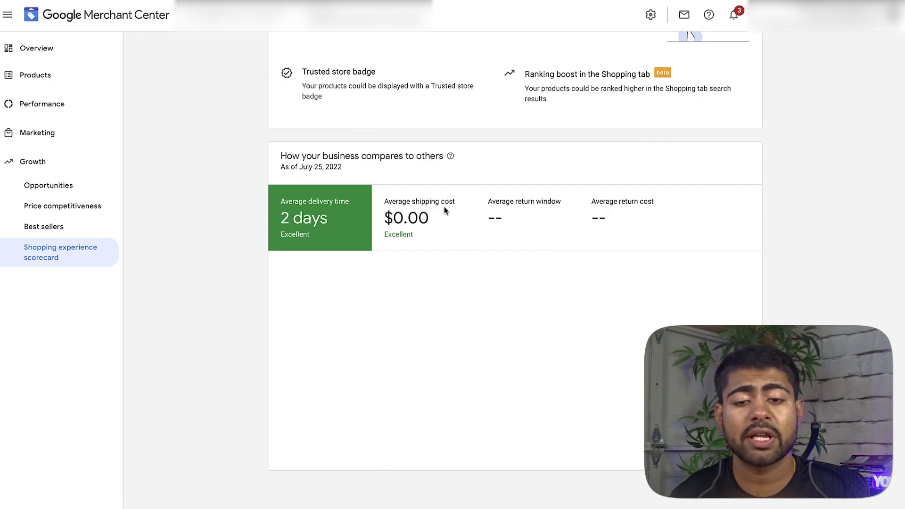
scroll(448, 212, "up", 2)
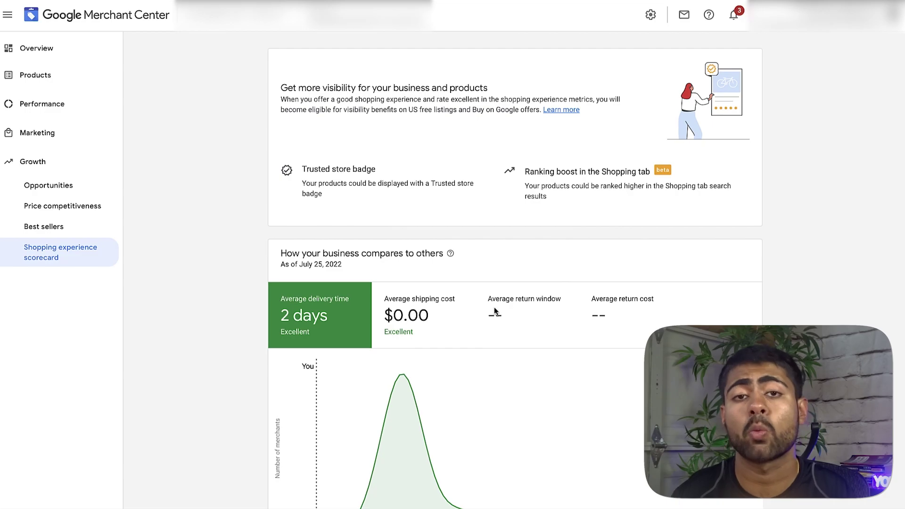
scroll(652, 303, "down", 3)
scroll(617, 273, "up", 2)
left_click(525, 264)
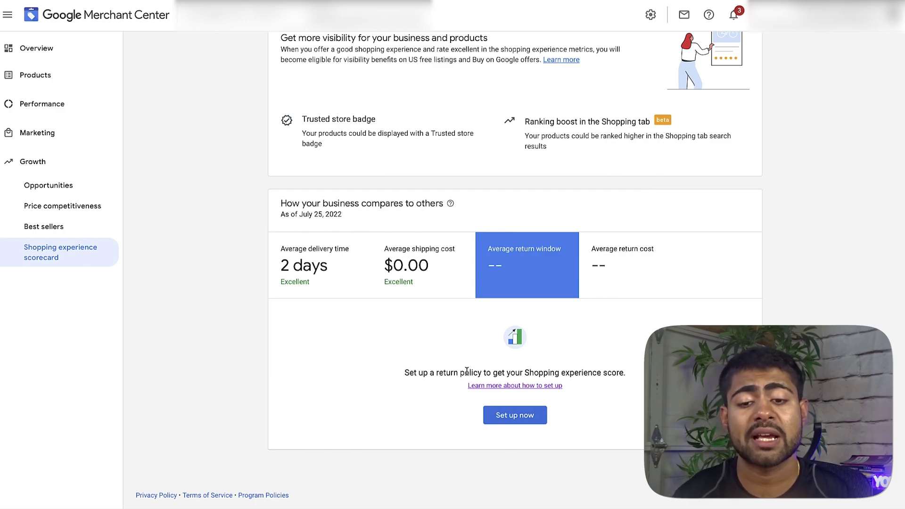
Step: Open the return policy setup from the scorecard and review the return policies, return window and cost metrics
left_click(514, 414)
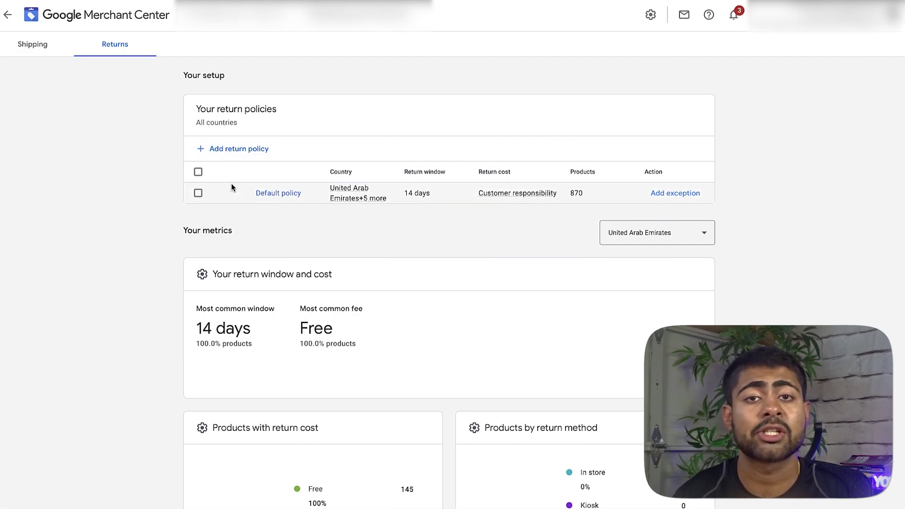
scroll(388, 321, "down", 2)
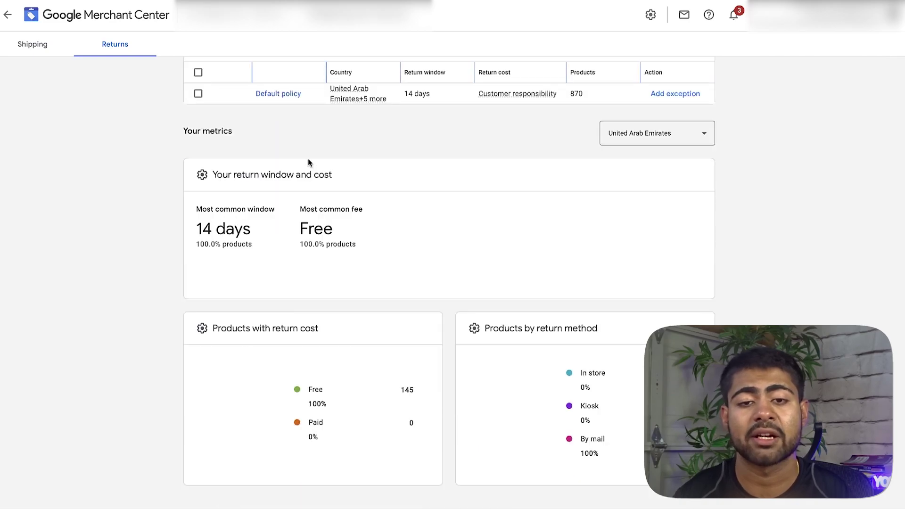
scroll(315, 167, "up", 2)
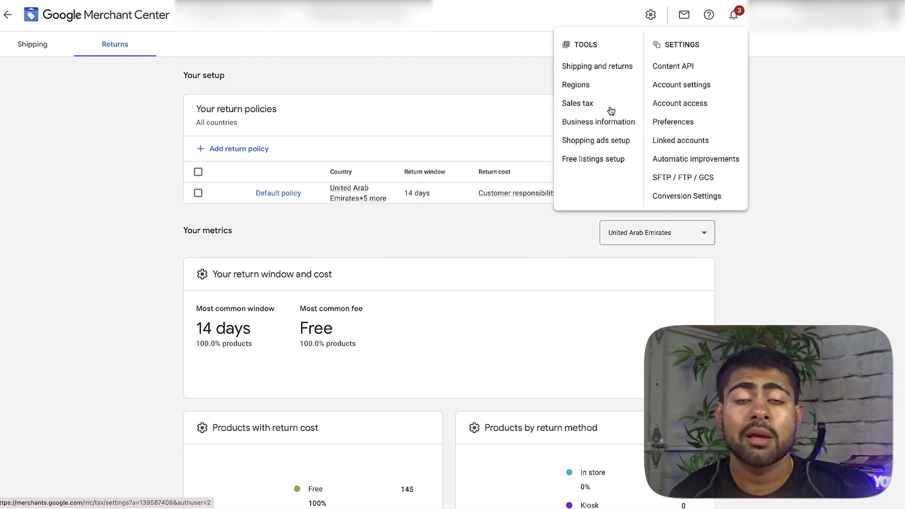
Step: Check the Business information page for the business name, address and phone details, and open the Free listings setup
left_click(613, 121)
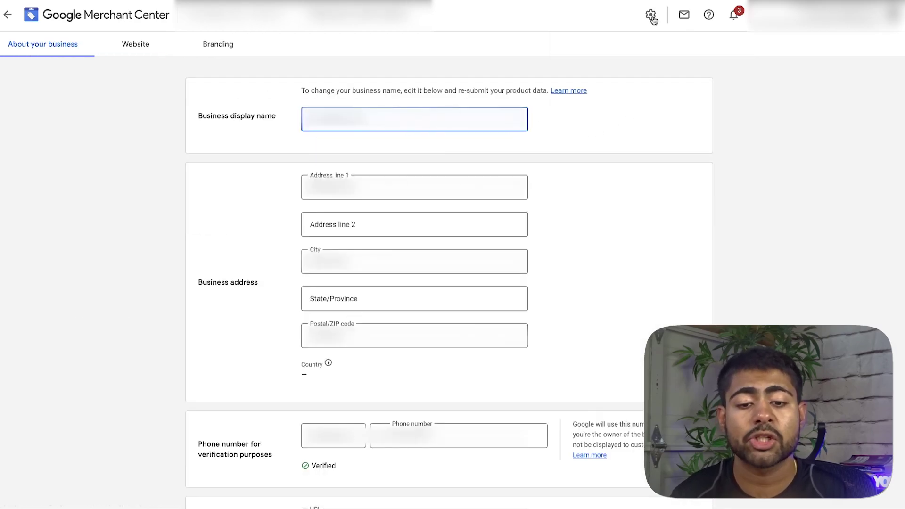
left_click(633, 41)
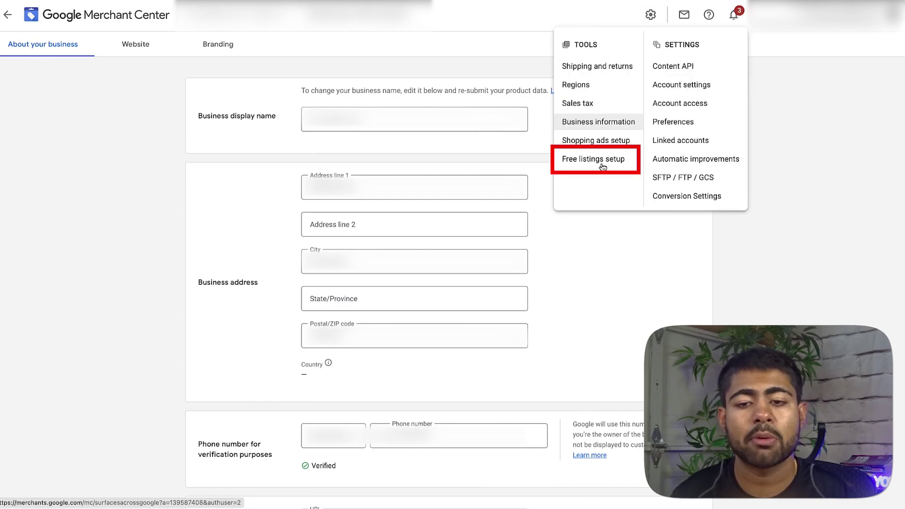
left_click(602, 160)
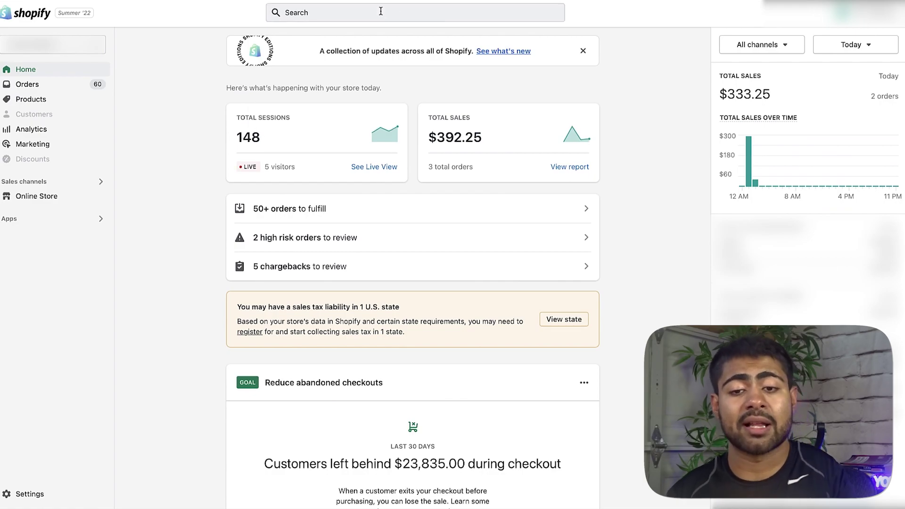
Step: Switch to the Shopify admin and search for "feed"
left_click(380, 11)
type("fedd")
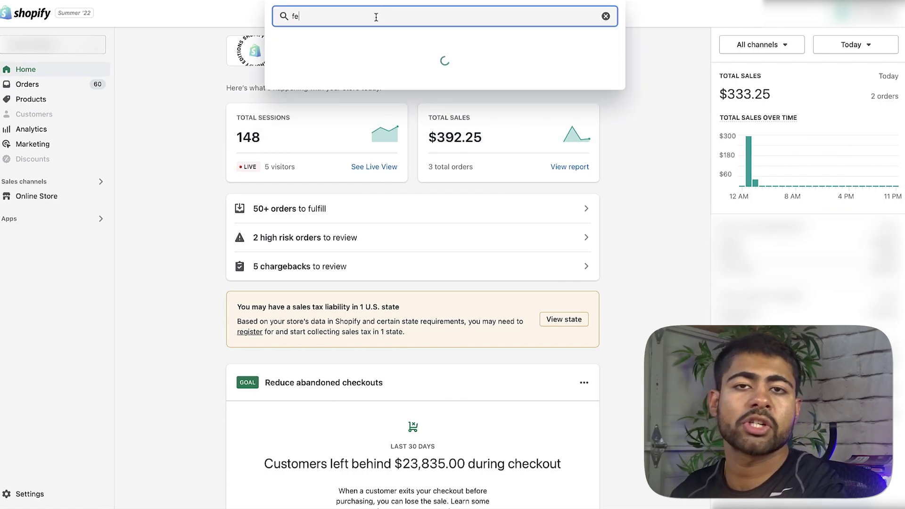
key("BackSpace")
key("BackSpace")
type("ed")
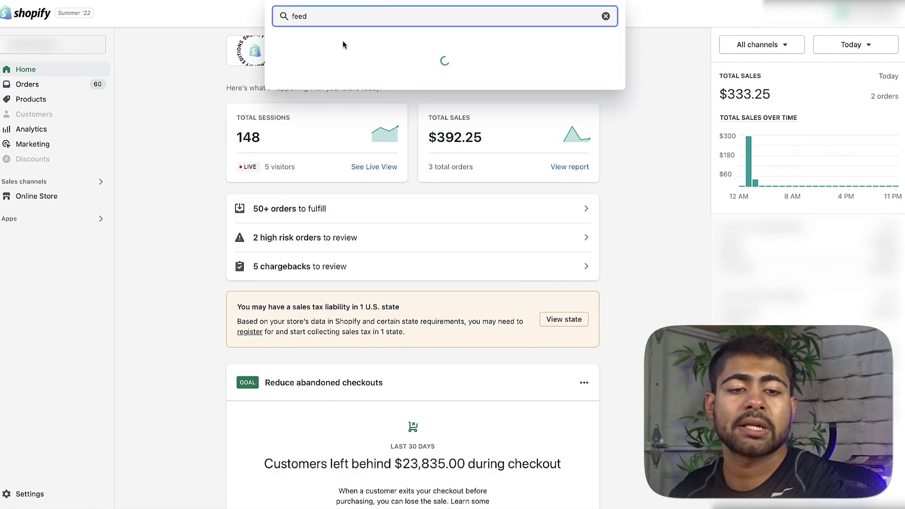
double_click(336, 15)
Step: Open the installed Feed For Google Shopping app from Shopify and go to its Sync Settings From Shopify page
left_click(94, 224)
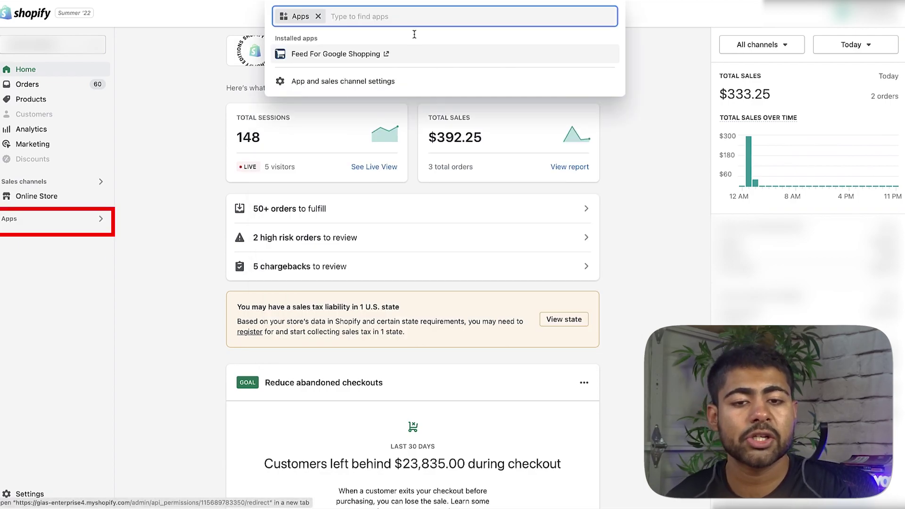
left_click(361, 66)
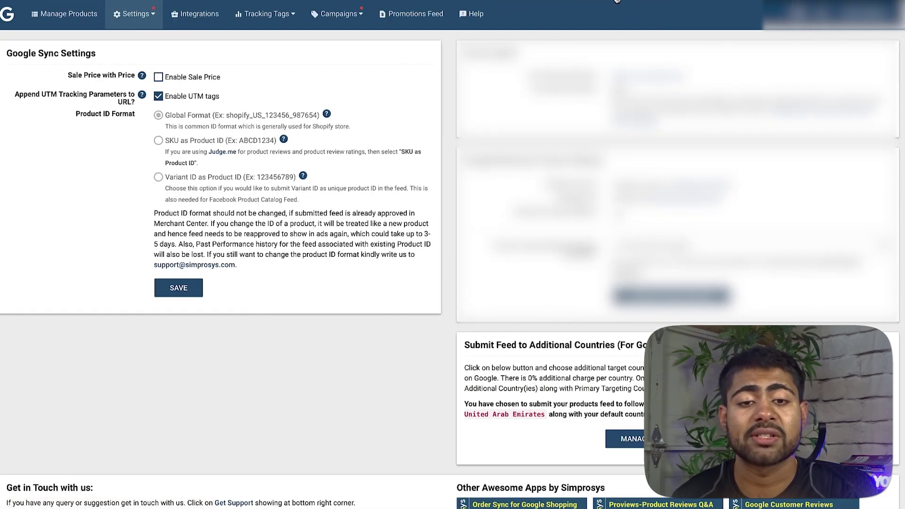
left_click(134, 14)
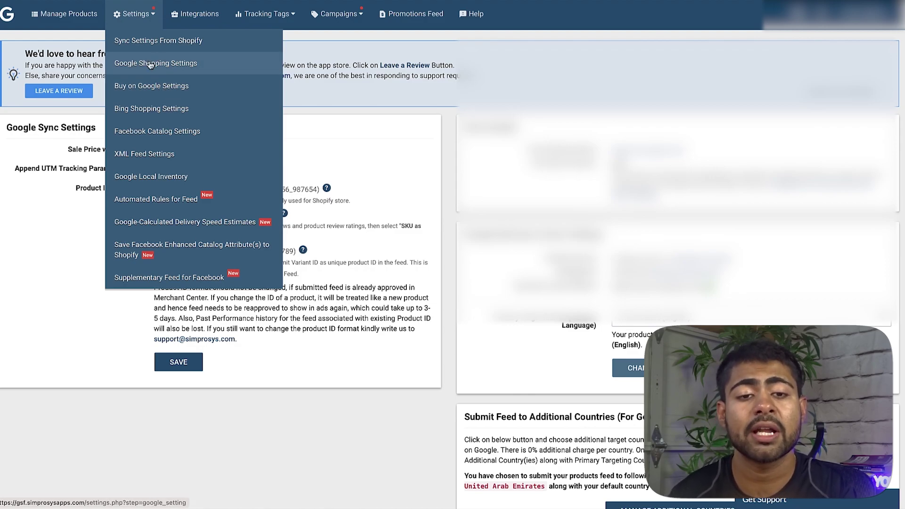
left_click(134, 49)
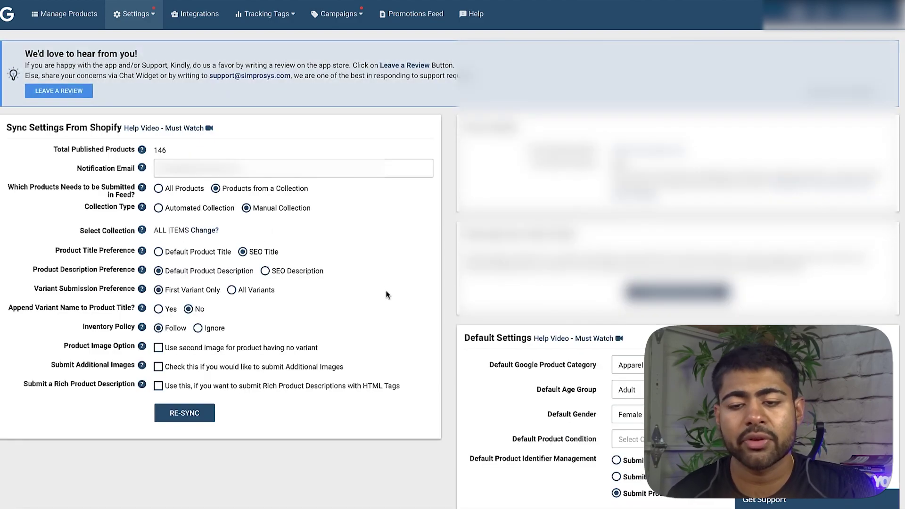
Step: Examine the feed's default settings for Google product category, age group and gender
scroll(368, 278, "down", 1)
scroll(419, 286, "down", 2)
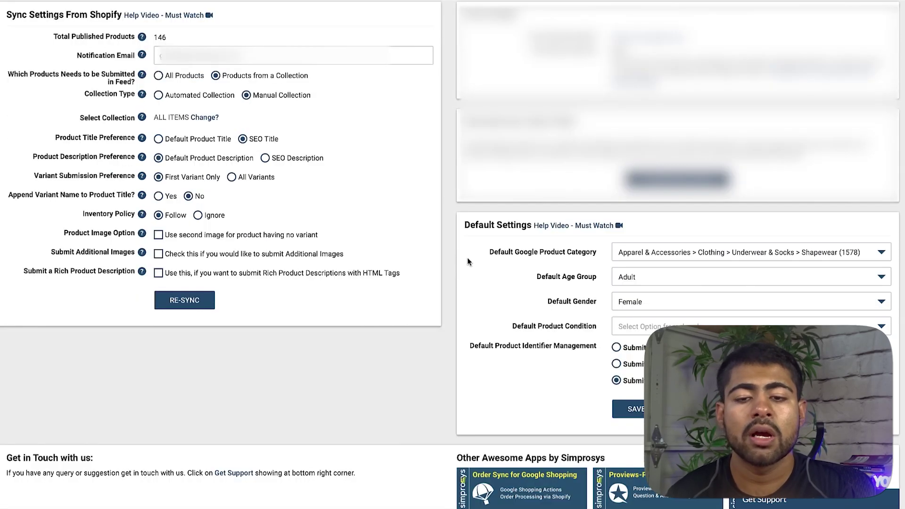
scroll(476, 278, "up", 2)
scroll(490, 325, "down", 1)
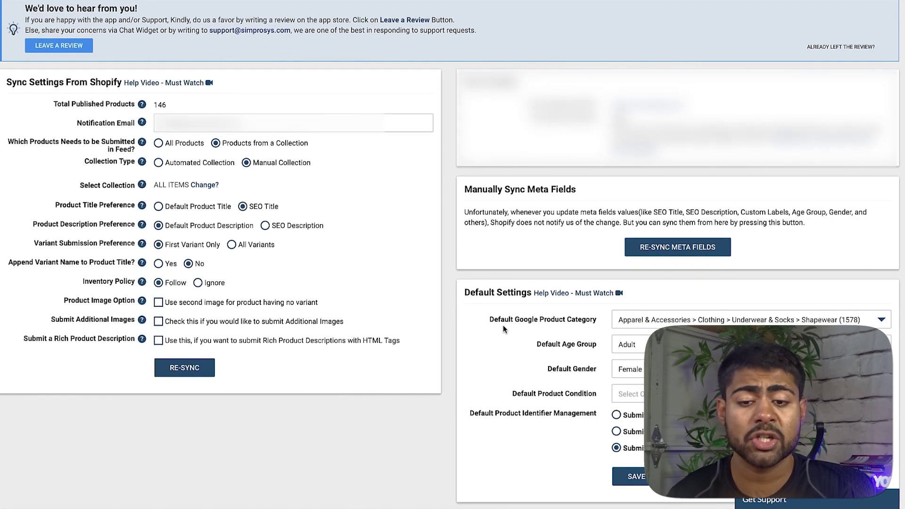
left_click_drag(491, 322, 599, 325)
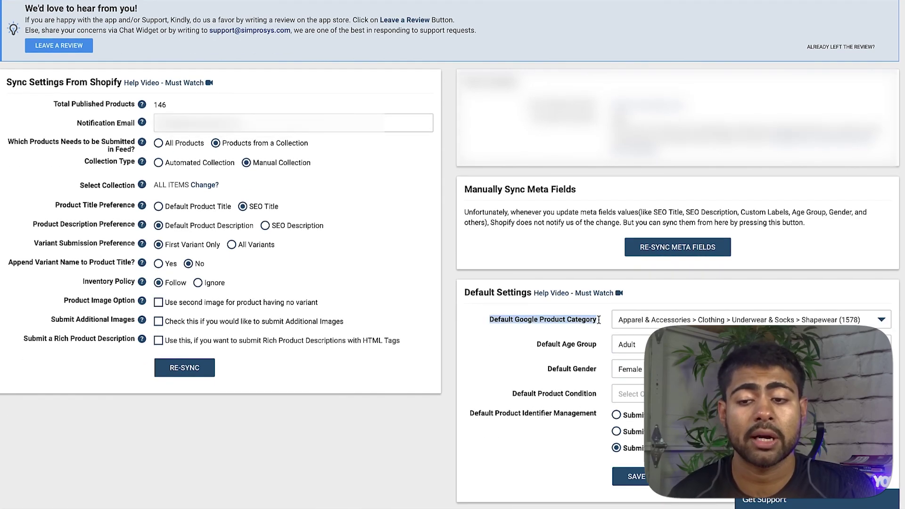
left_click(591, 325)
double_click(555, 372)
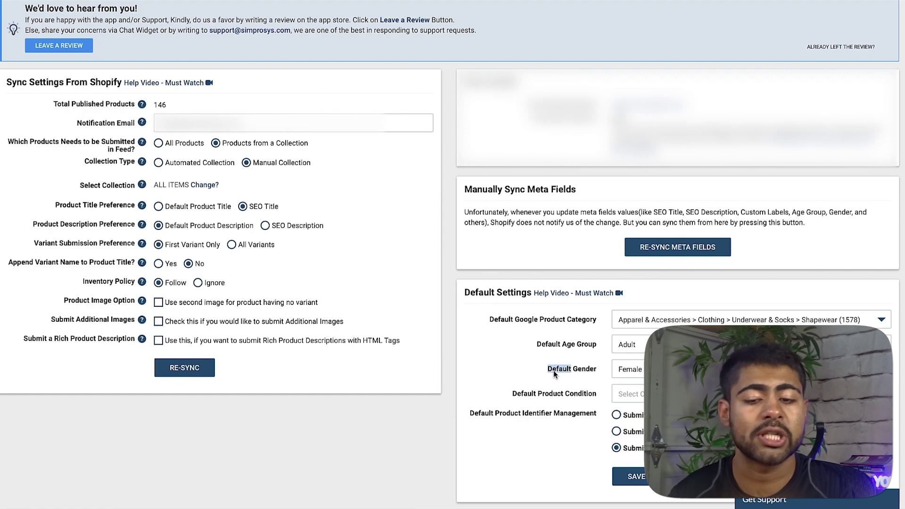
left_click_drag(541, 345, 542, 350)
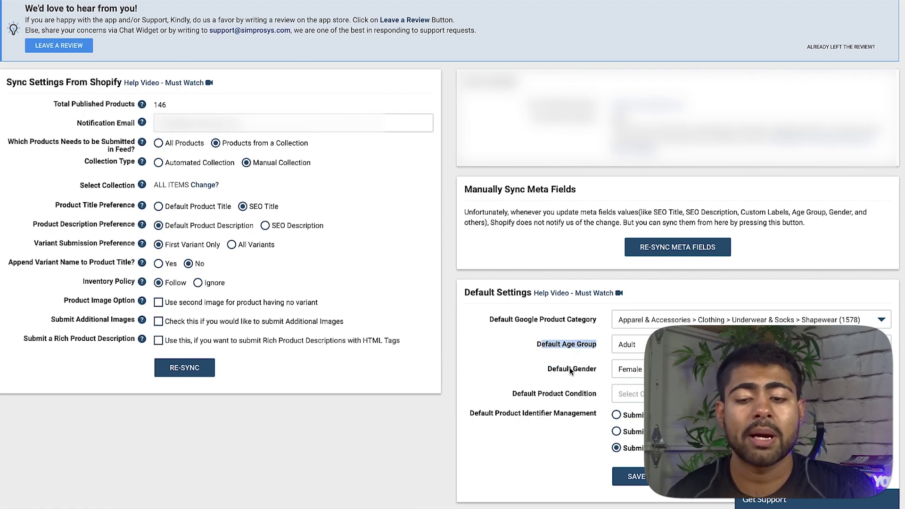
Step: Review the Shopify sync options for the submitted collection, product titles, descriptions and variants
scroll(212, 226, "up", 1)
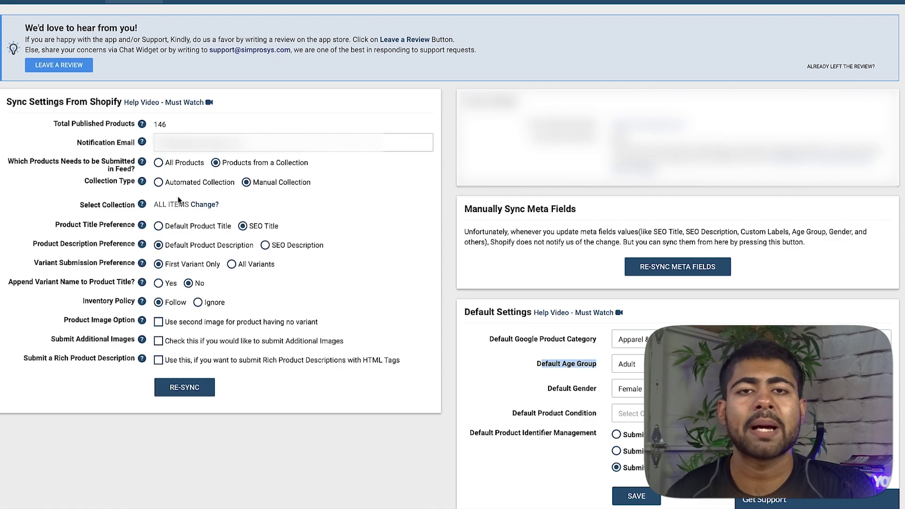
scroll(179, 197, "up", 1)
scroll(180, 197, "down", 3)
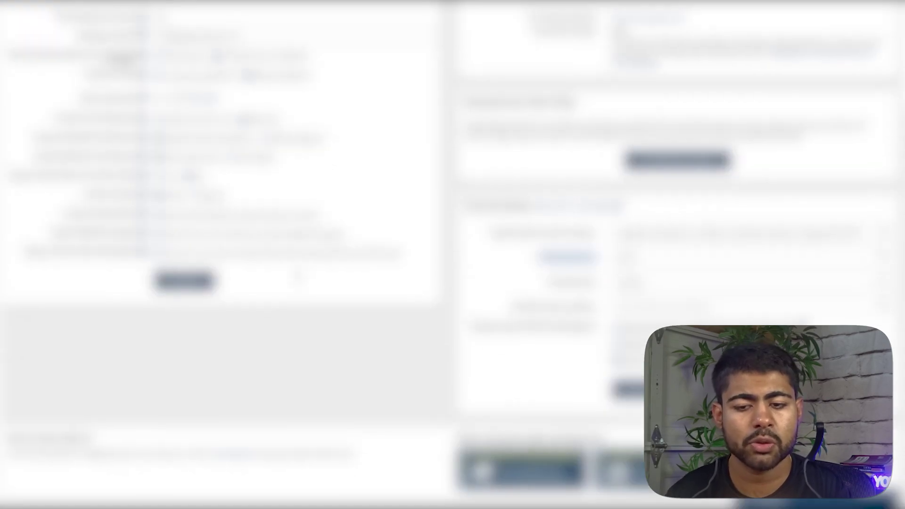
scroll(217, 254, "up", 3)
Step: Open the Google Shopping Settings and check the sync options and the feed submission to additional countries
left_click(134, 13)
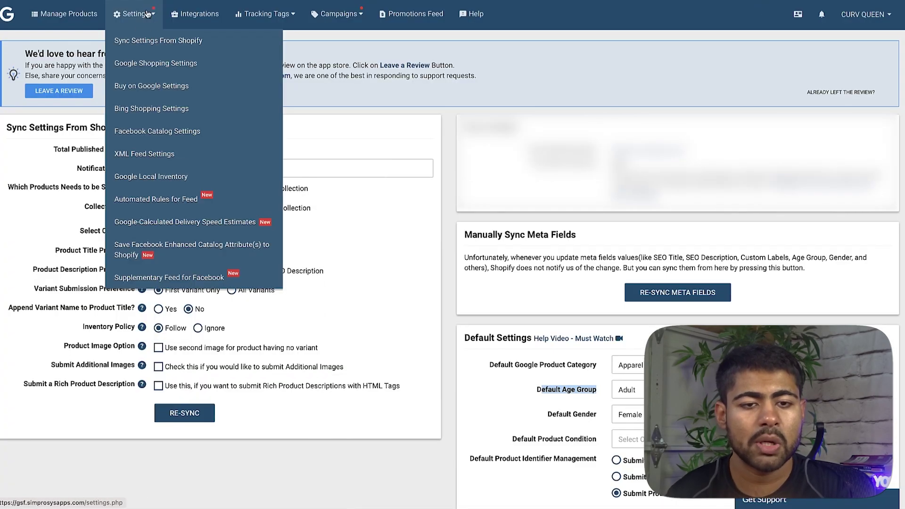
left_click(161, 63)
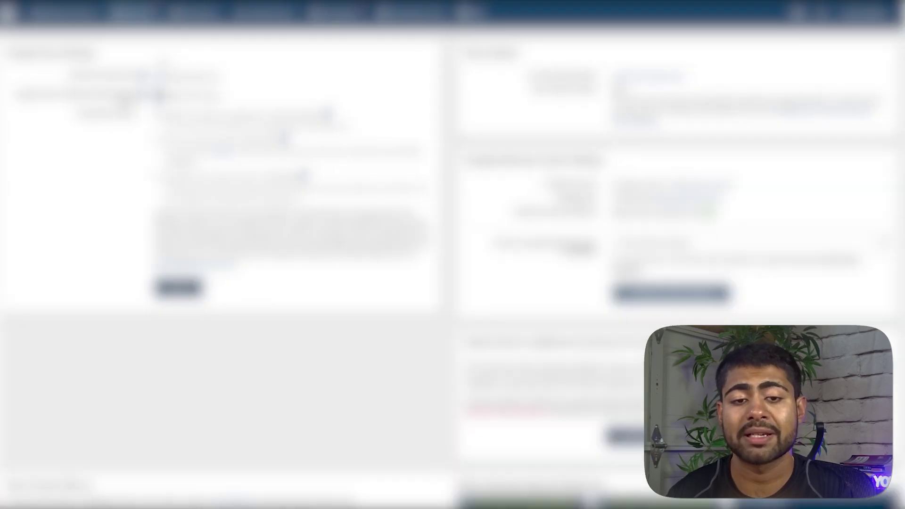
scroll(453, 221, "down", 1)
scroll(453, 255, "up", 1)
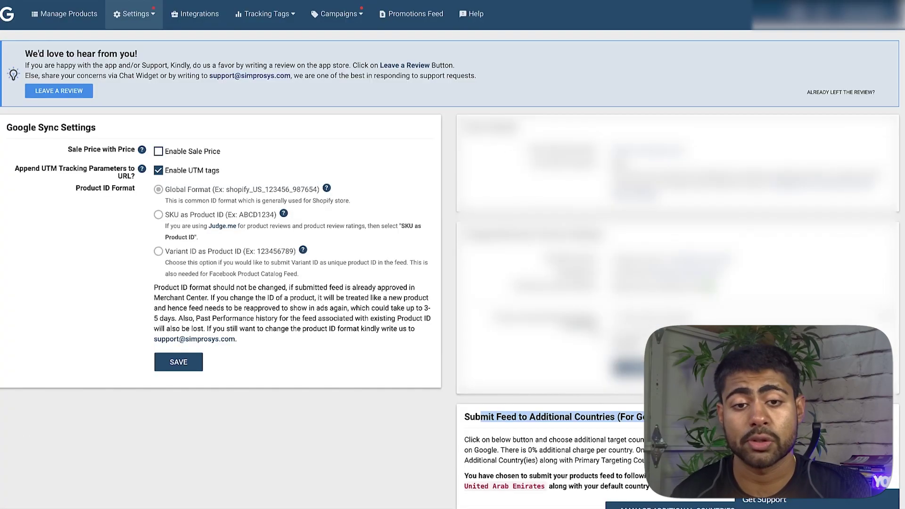
Step: Look over the feed app's remaining settings pages, integrations, tracking tags and campaign options
left_click(134, 14)
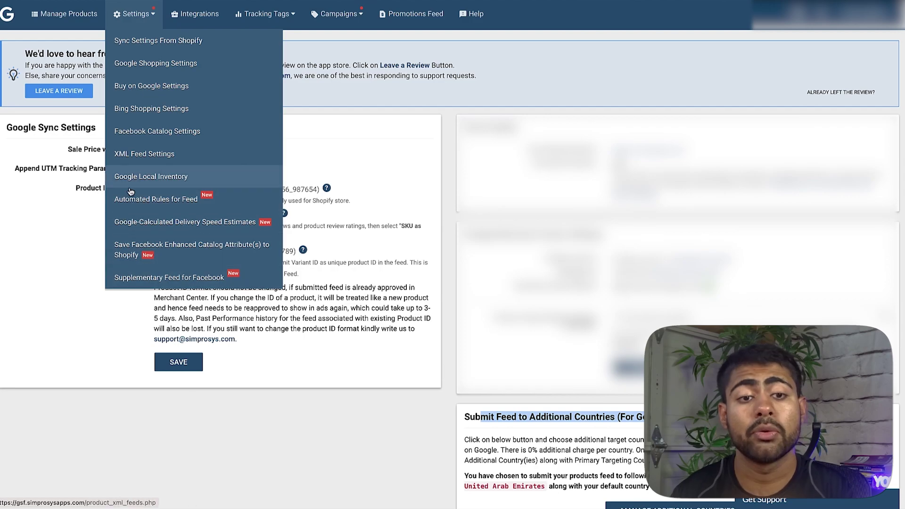
left_click(140, 53)
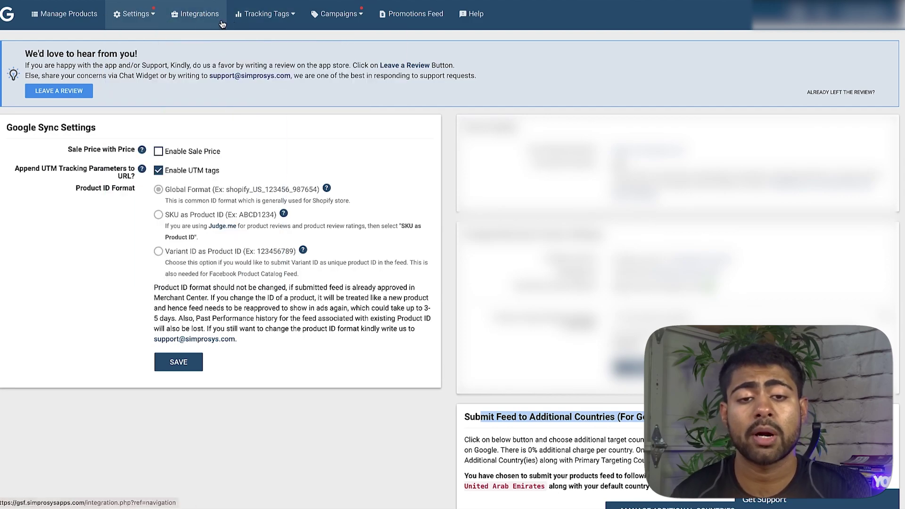
mouse_move(245, 20)
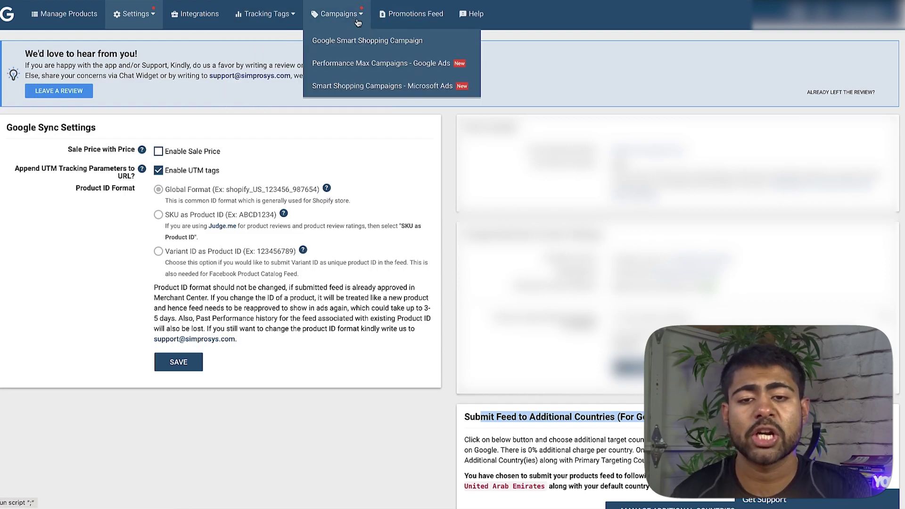
mouse_move(261, 4)
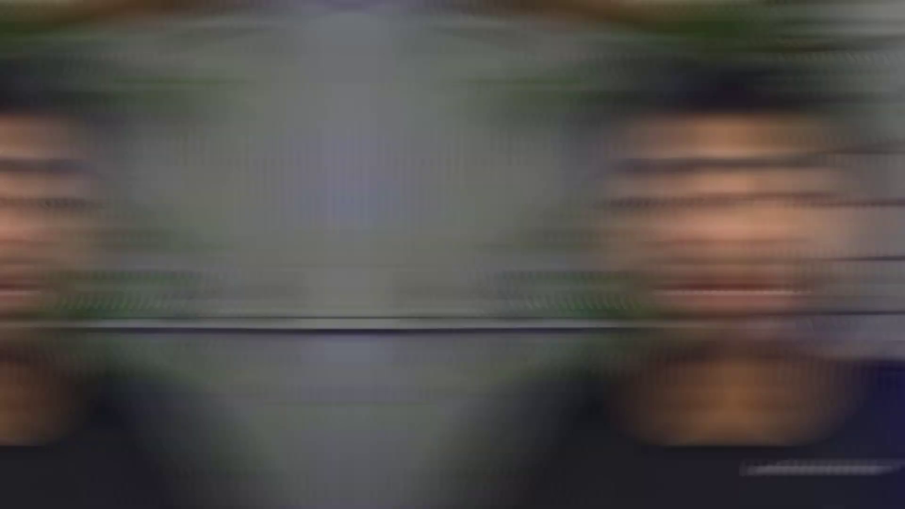